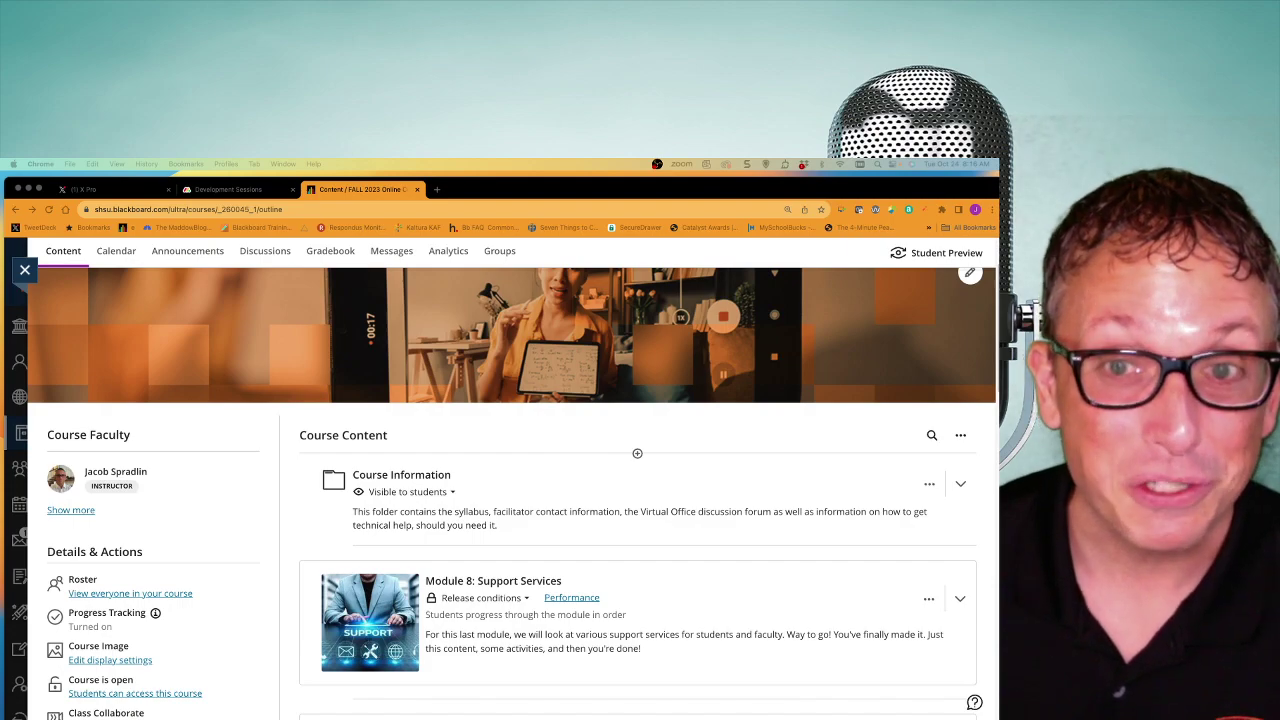
Switch to Snagit to show the sealofapproval.png image, and minimize its window.
{"action": "key", "text": "super+Tab"}
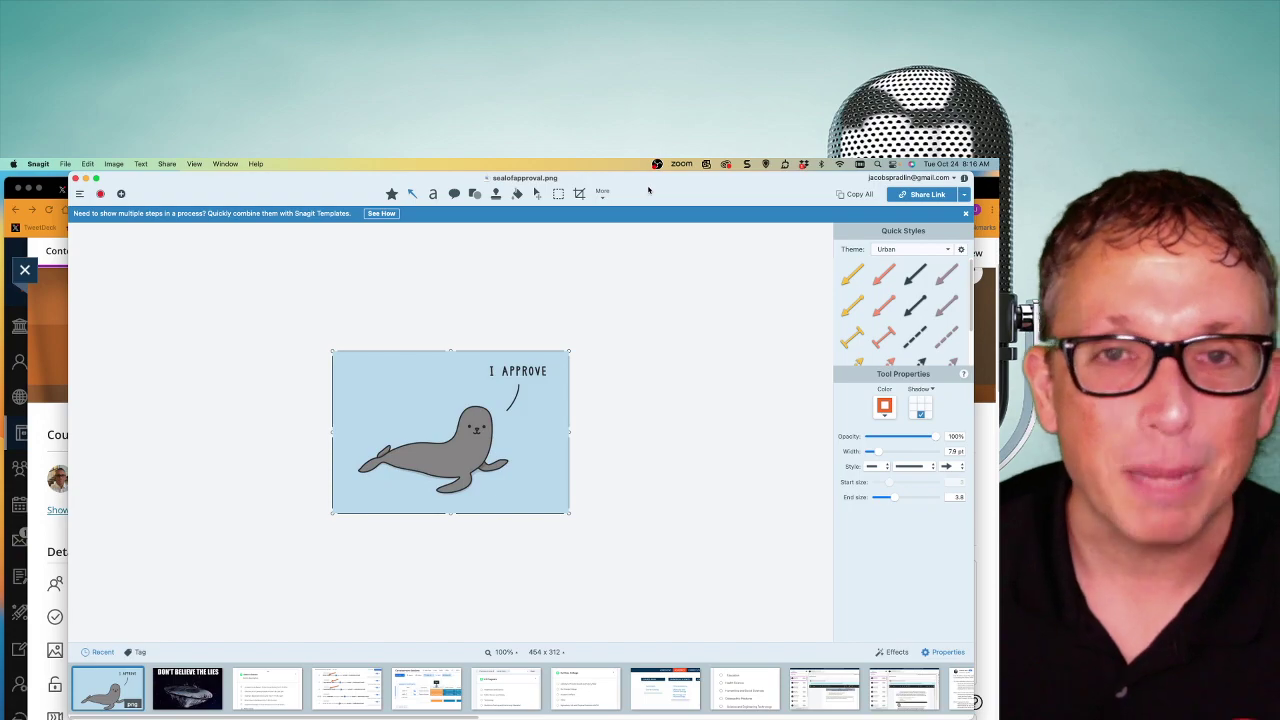
{"action": "key", "text": "super+m"}
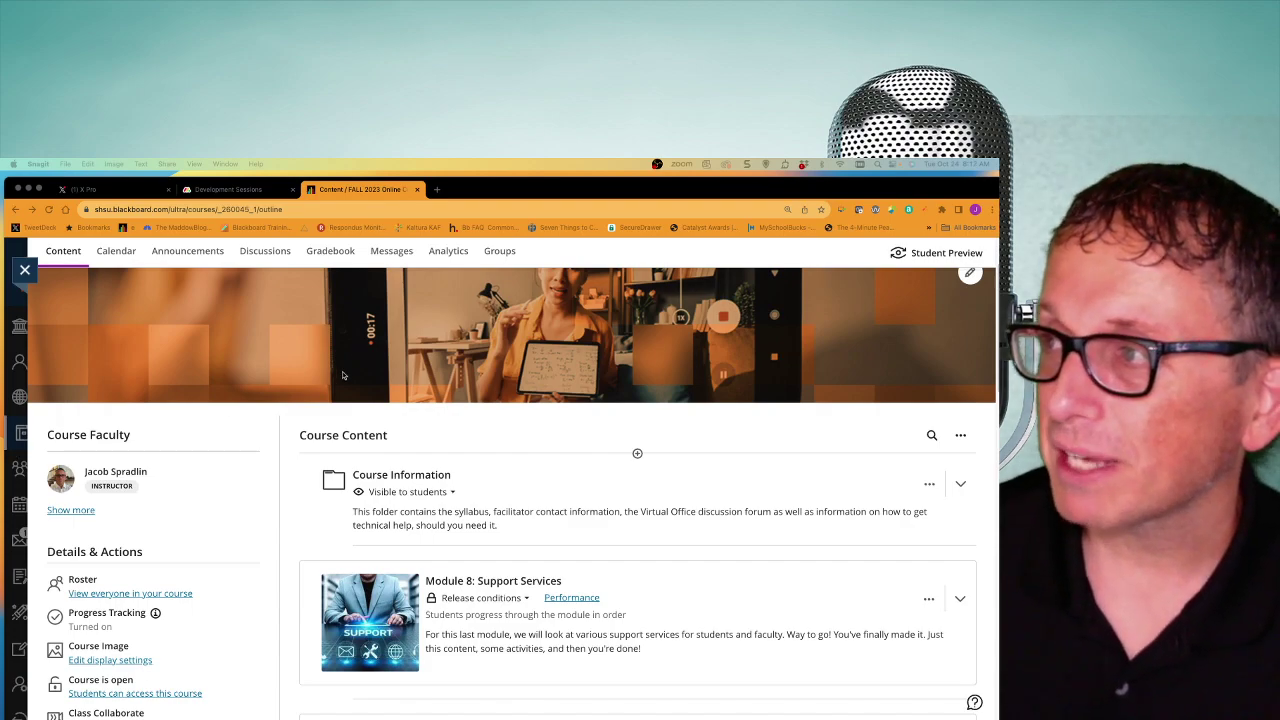
Expand the Course Information folder in Chrome and open the OCRFC Program Syllabus.
{"action": "left_click", "coordinate": [411, 476]}
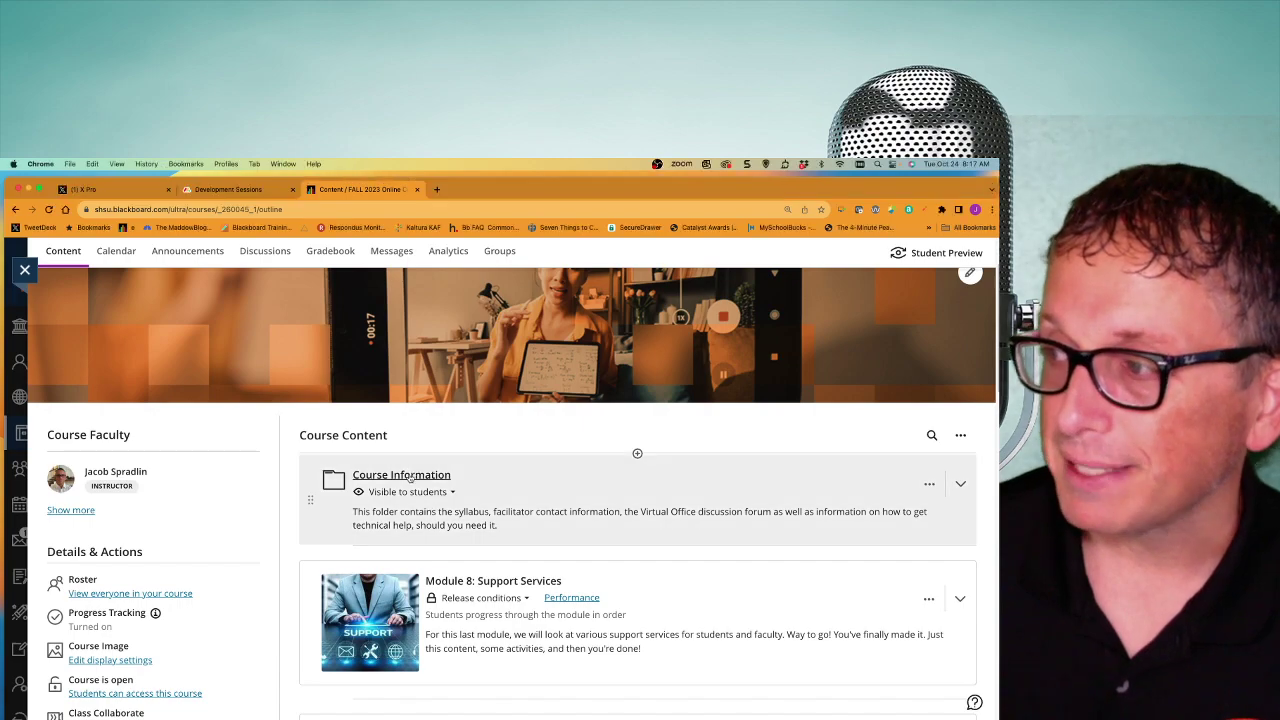
{"action": "scroll", "coordinate": [434, 560], "scroll_direction": "down", "scroll_amount": 2}
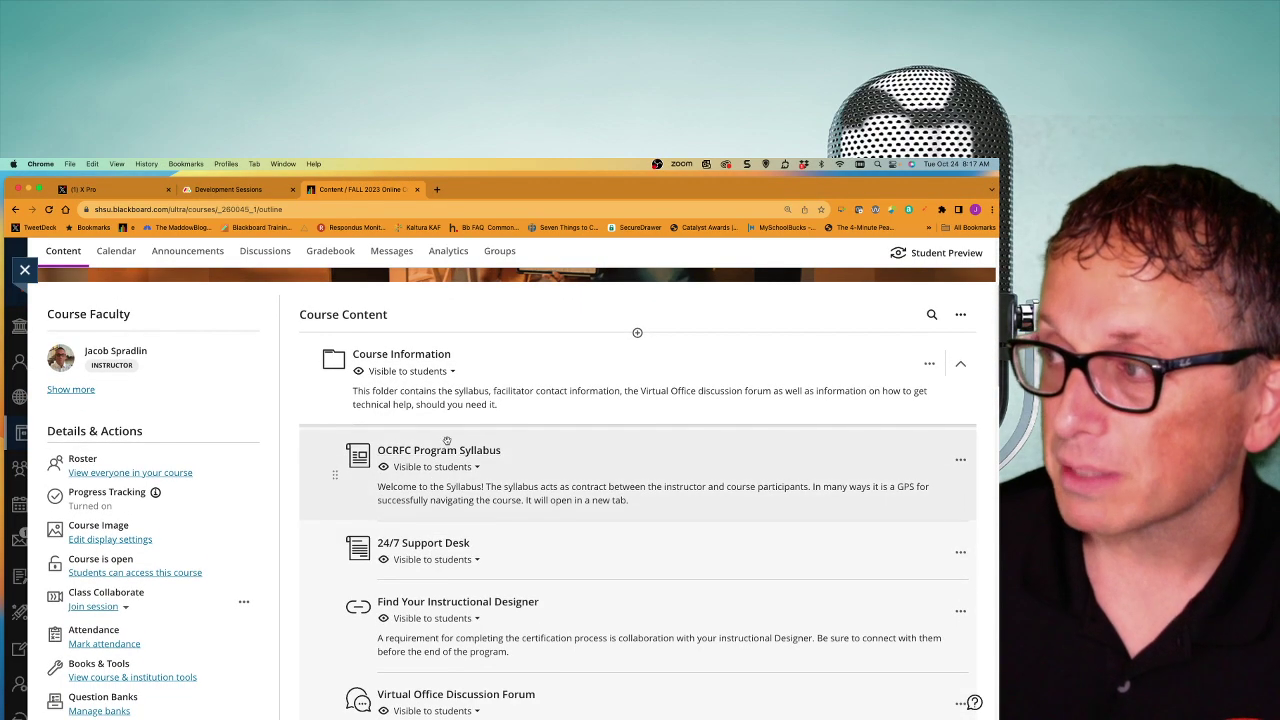
{"action": "left_click", "coordinate": [443, 451]}
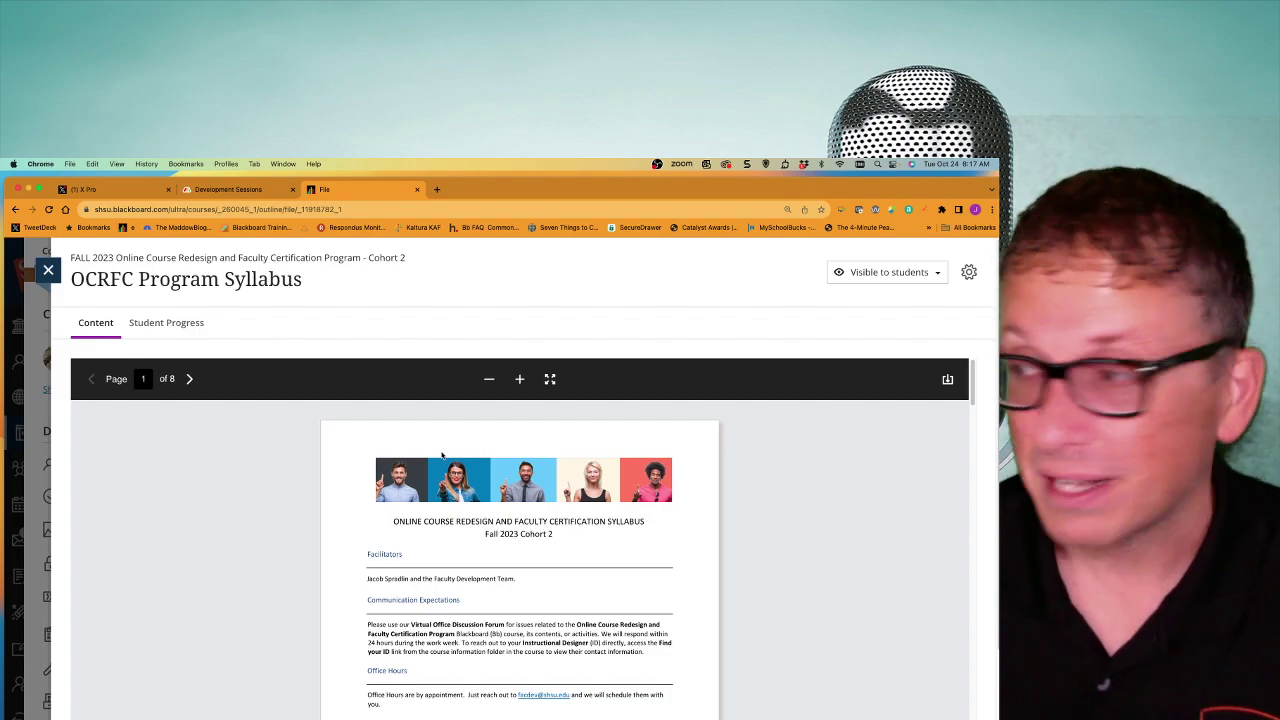
Examine the Fall 2023 Cohort 2 schedule on page 7 of the syllabus, covering module dates and assignments.
{"action": "scroll", "coordinate": [444, 470], "scroll_direction": "down", "scroll_amount": 10}
{"action": "scroll", "coordinate": [446, 497], "scroll_direction": "down", "scroll_amount": 20}
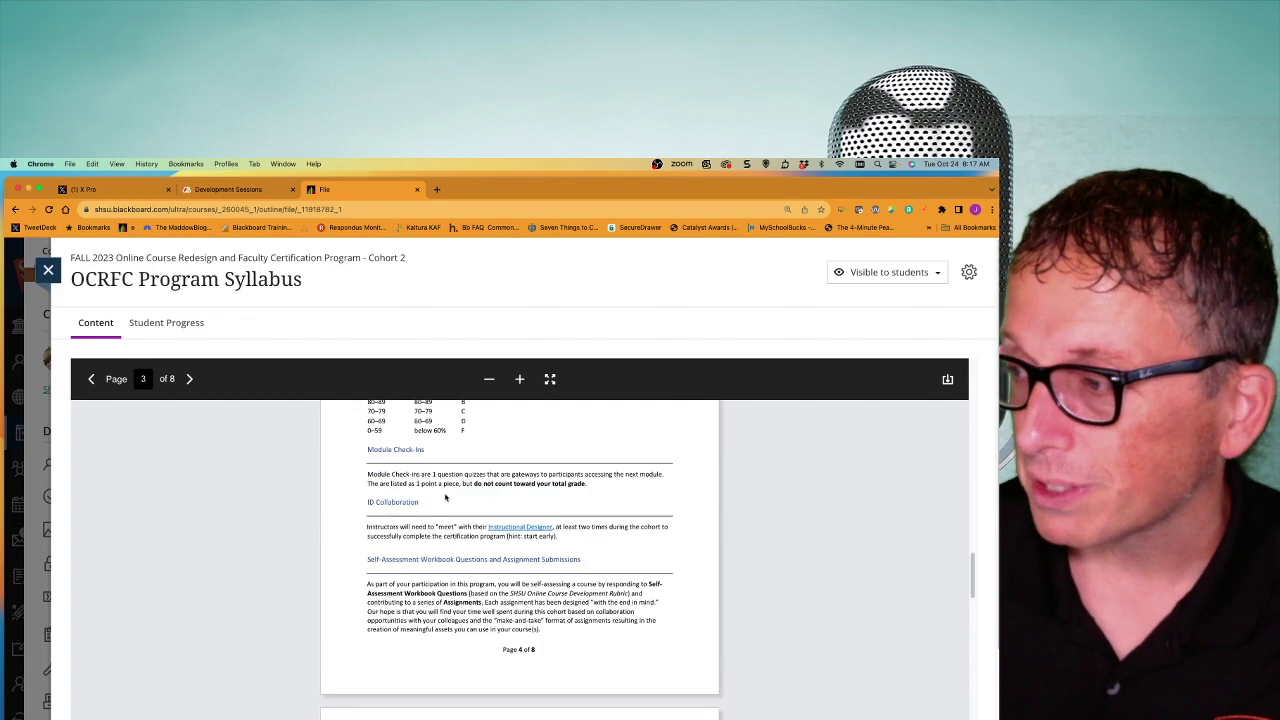
{"action": "scroll", "coordinate": [446, 497], "scroll_direction": "down", "scroll_amount": 5}
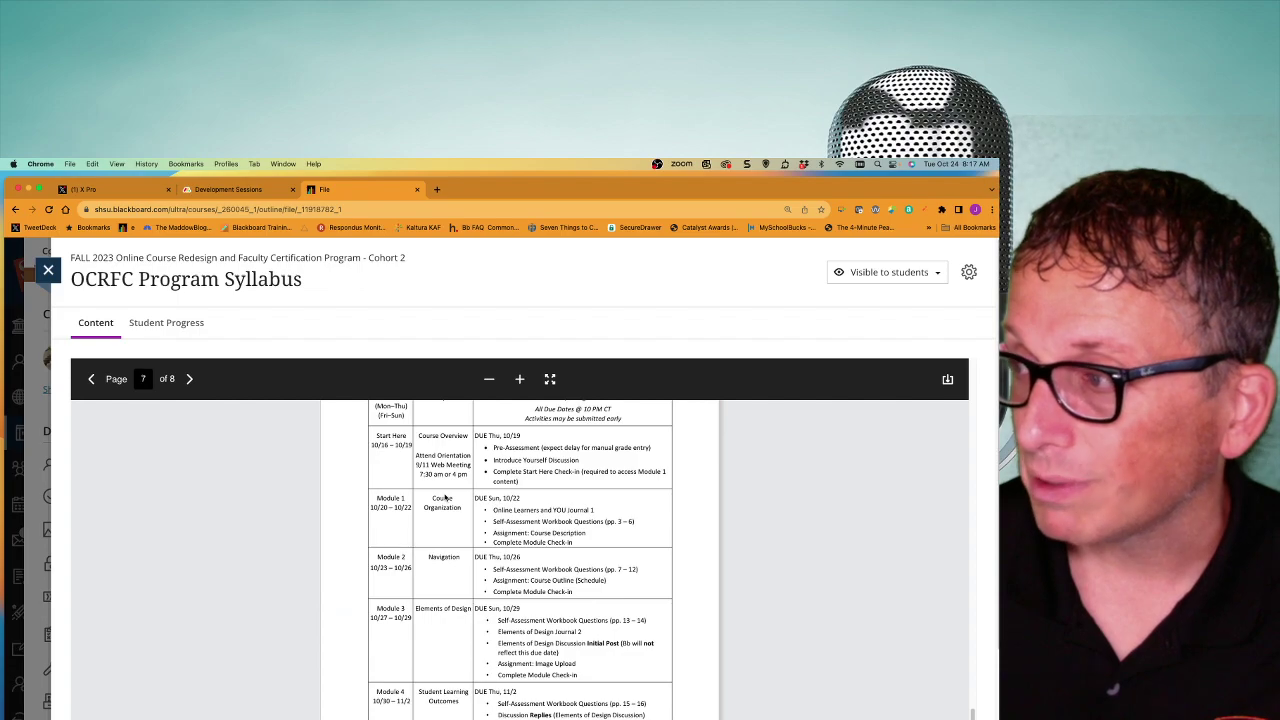
{"action": "scroll", "coordinate": [444, 495], "scroll_direction": "up", "scroll_amount": 4}
{"action": "scroll", "coordinate": [444, 495], "scroll_direction": "down", "scroll_amount": 3}
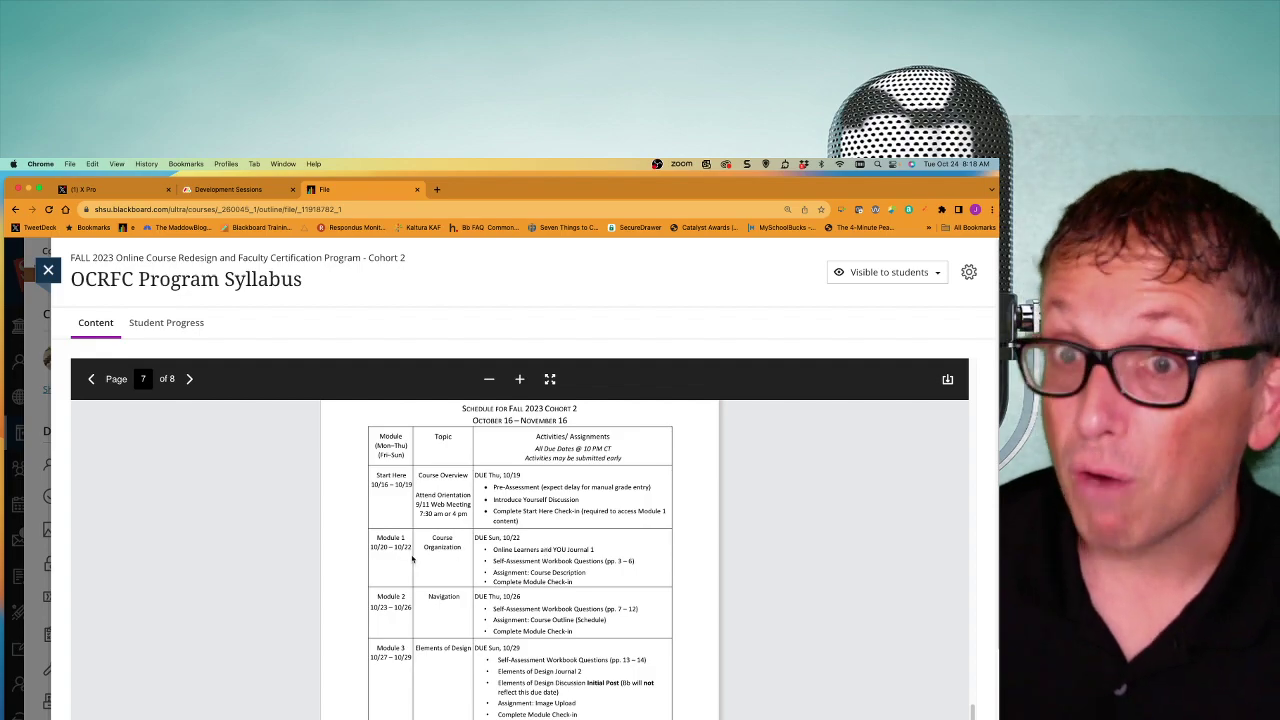
{"action": "scroll", "coordinate": [448, 555], "scroll_direction": "down", "scroll_amount": 3}
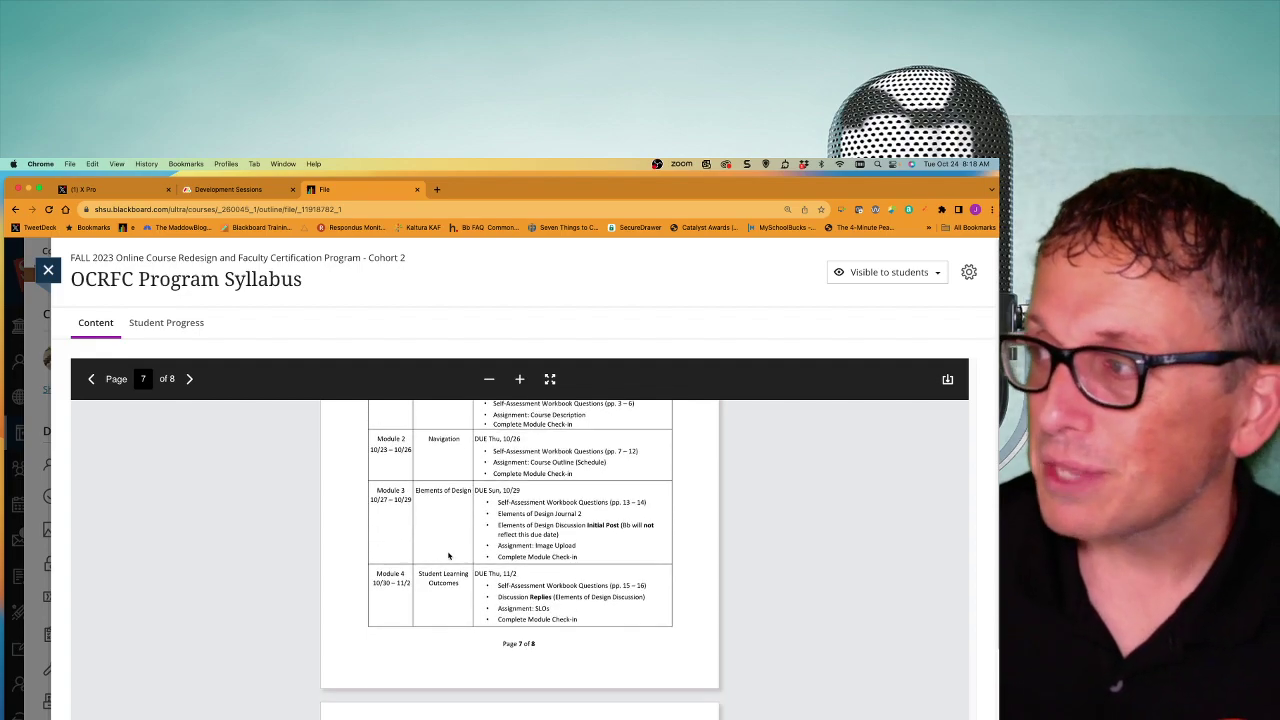
{"action": "scroll", "coordinate": [448, 555], "scroll_direction": "down", "scroll_amount": 1}
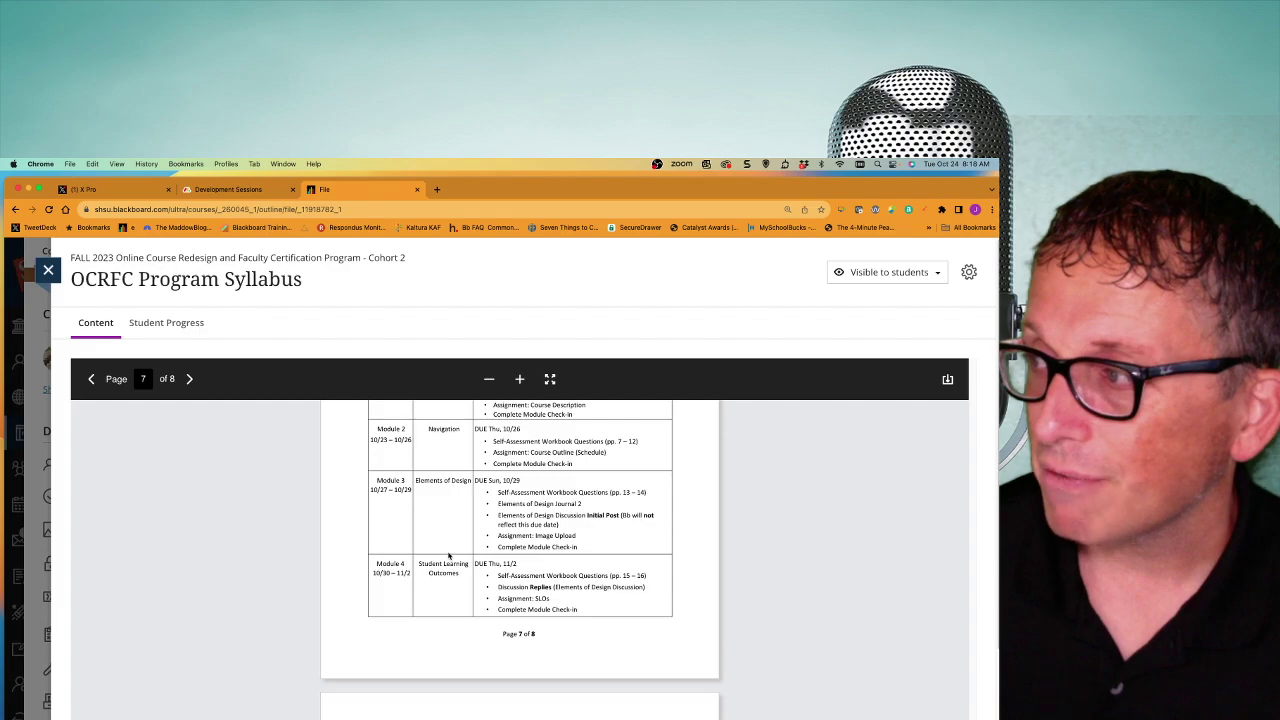
{"action": "left_click", "coordinate": [991, 211]}
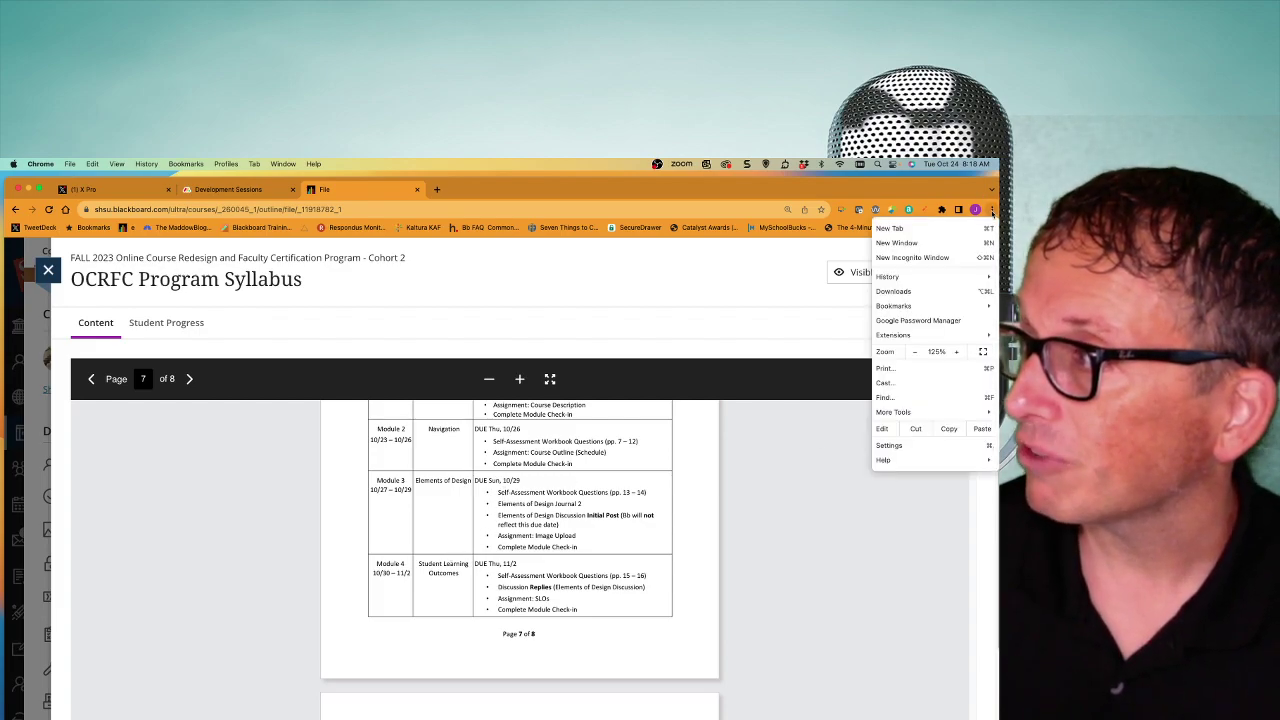
{"action": "left_click", "coordinate": [750, 624]}
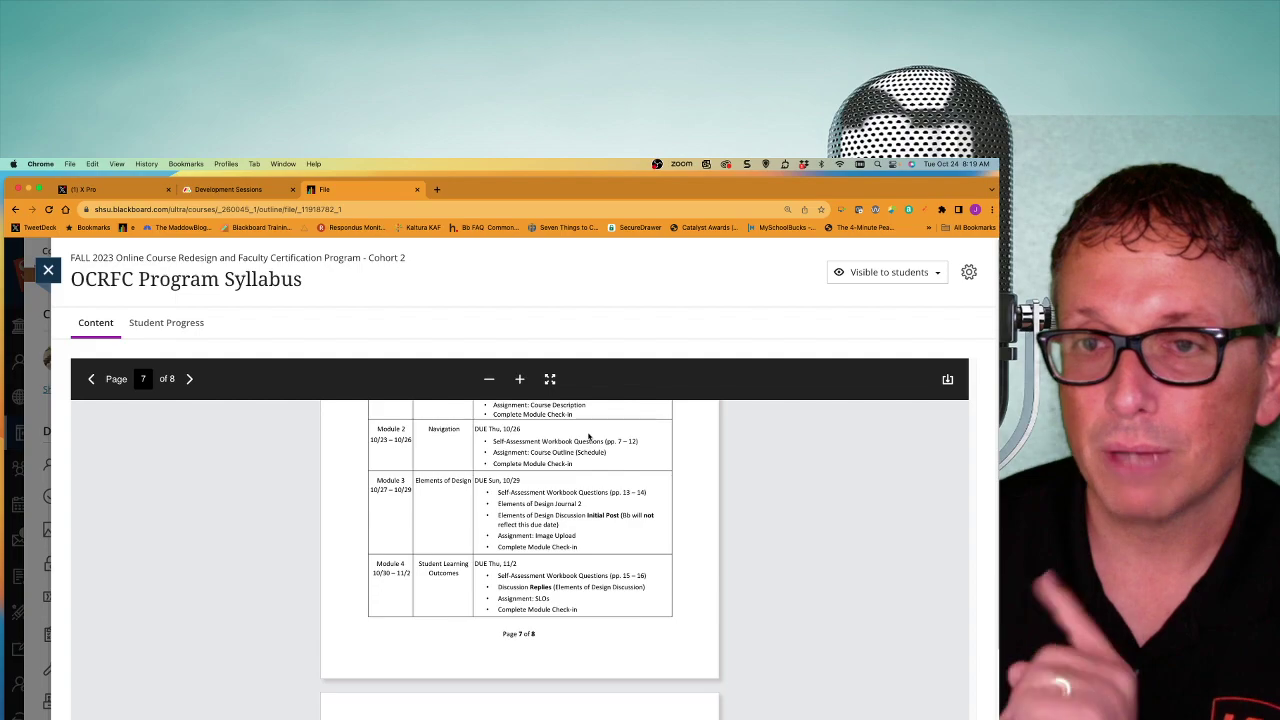
Close the syllabus, exit the course, and open the gradebook of the Healthy Eating ULTRA course.
{"action": "left_click", "coordinate": [48, 270]}
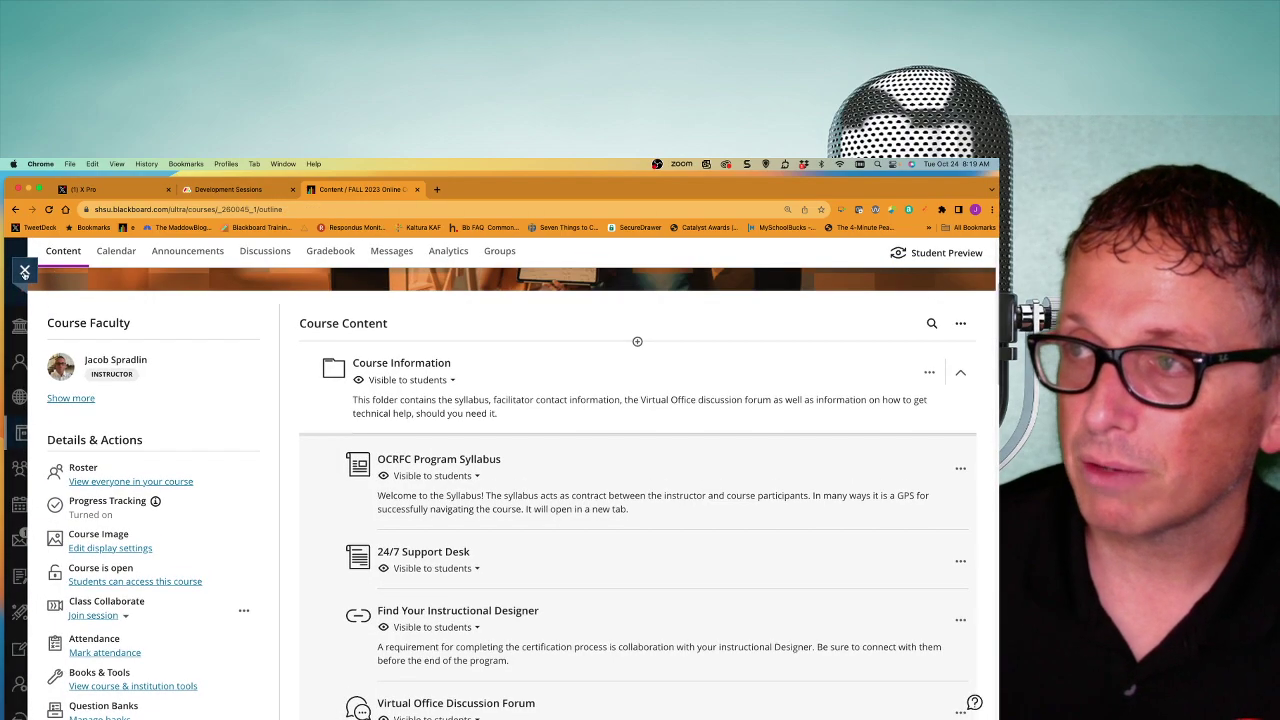
{"action": "left_click", "coordinate": [26, 270]}
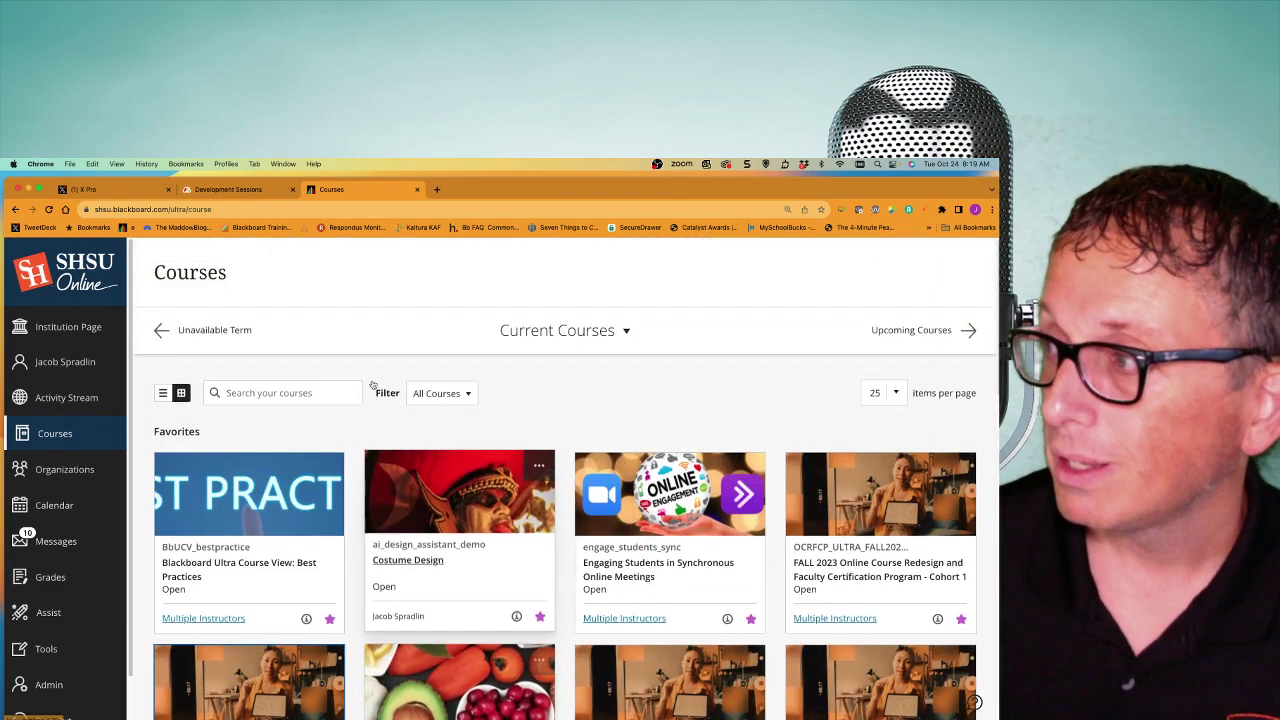
{"action": "scroll", "coordinate": [607, 496], "scroll_direction": "down", "scroll_amount": 3}
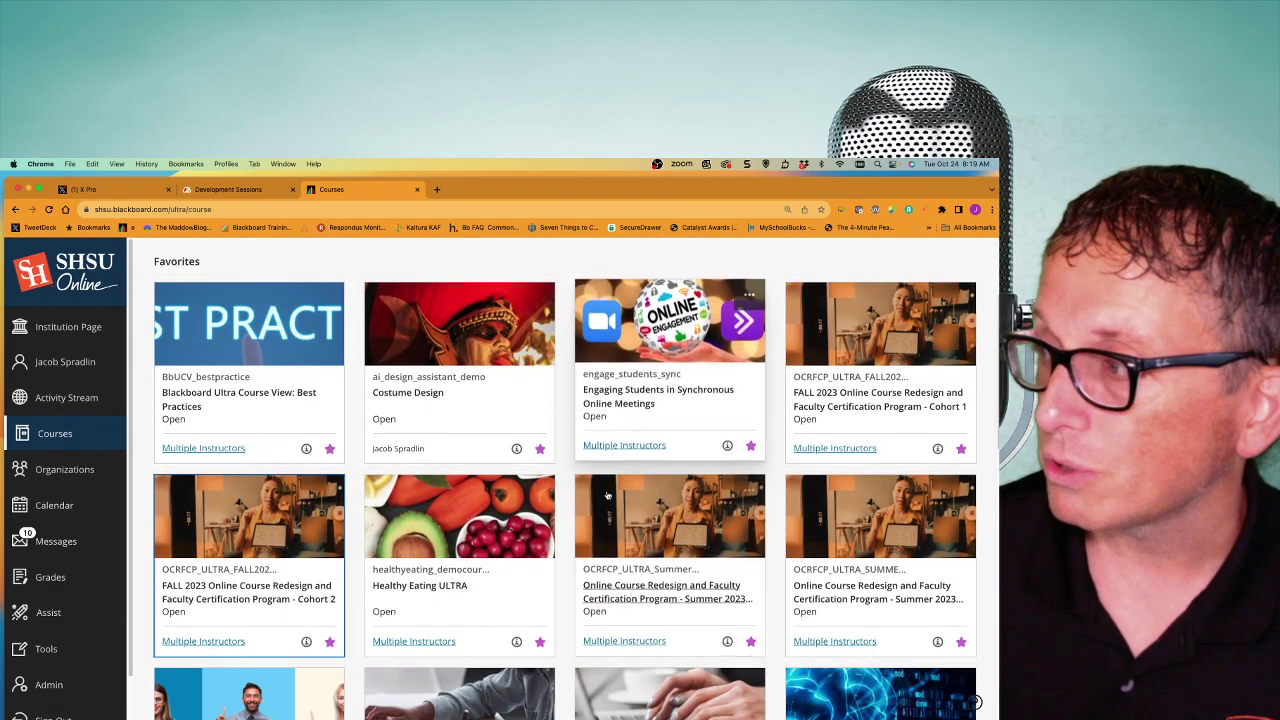
{"action": "left_click", "coordinate": [420, 580]}
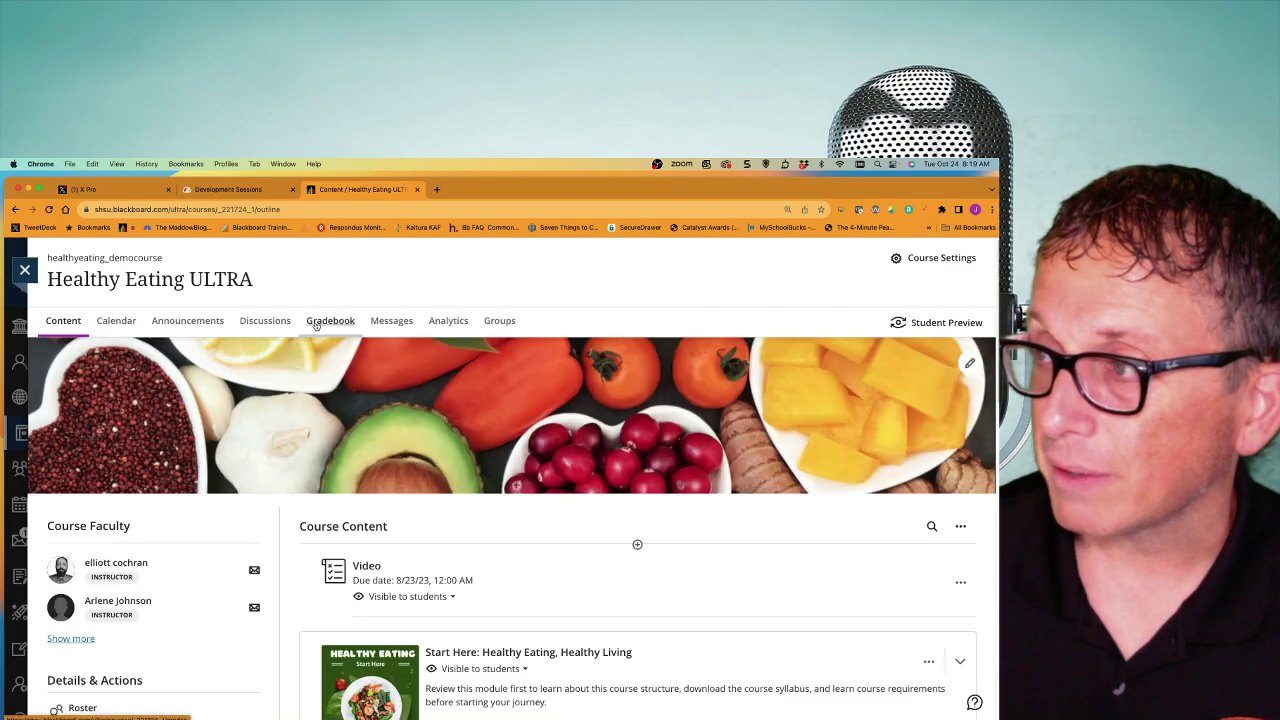
{"action": "left_click", "coordinate": [318, 321]}
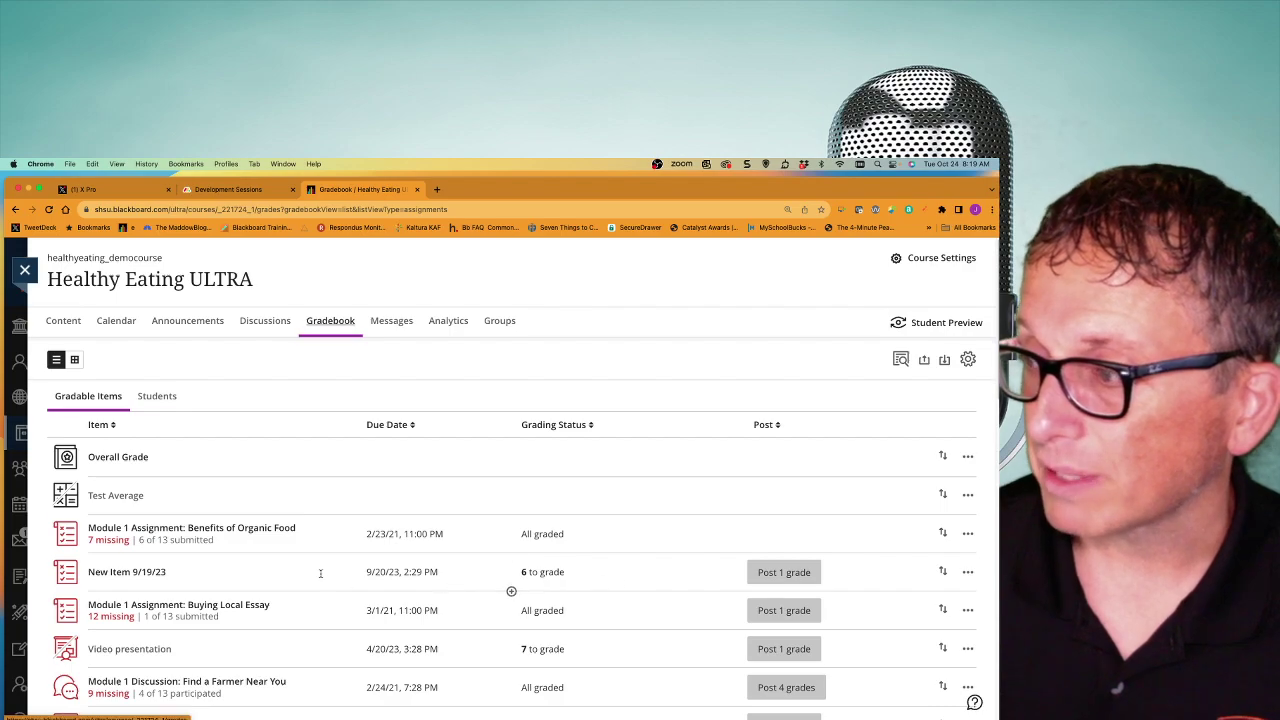
Check the student submissions for Module 1 Assignment: Buying Local Essay and return to the gradebook.
{"action": "scroll", "coordinate": [320, 571], "scroll_direction": "down", "scroll_amount": 3}
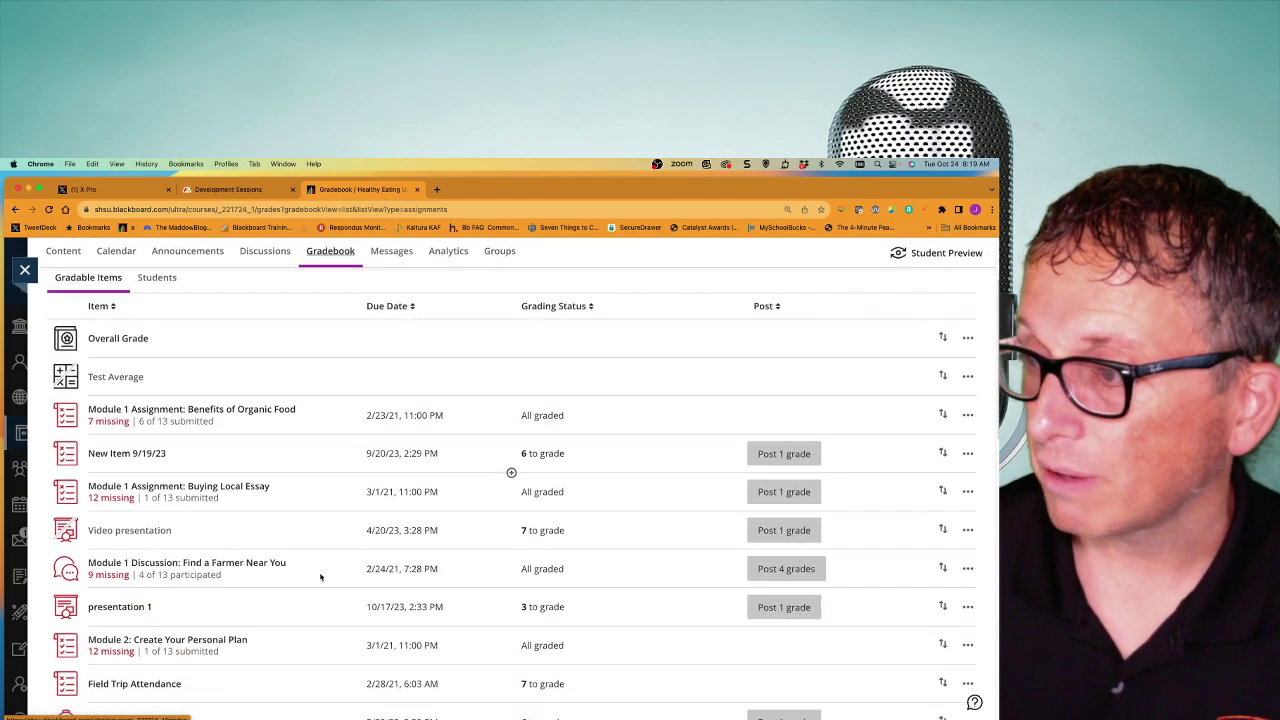
{"action": "left_click", "coordinate": [213, 487]}
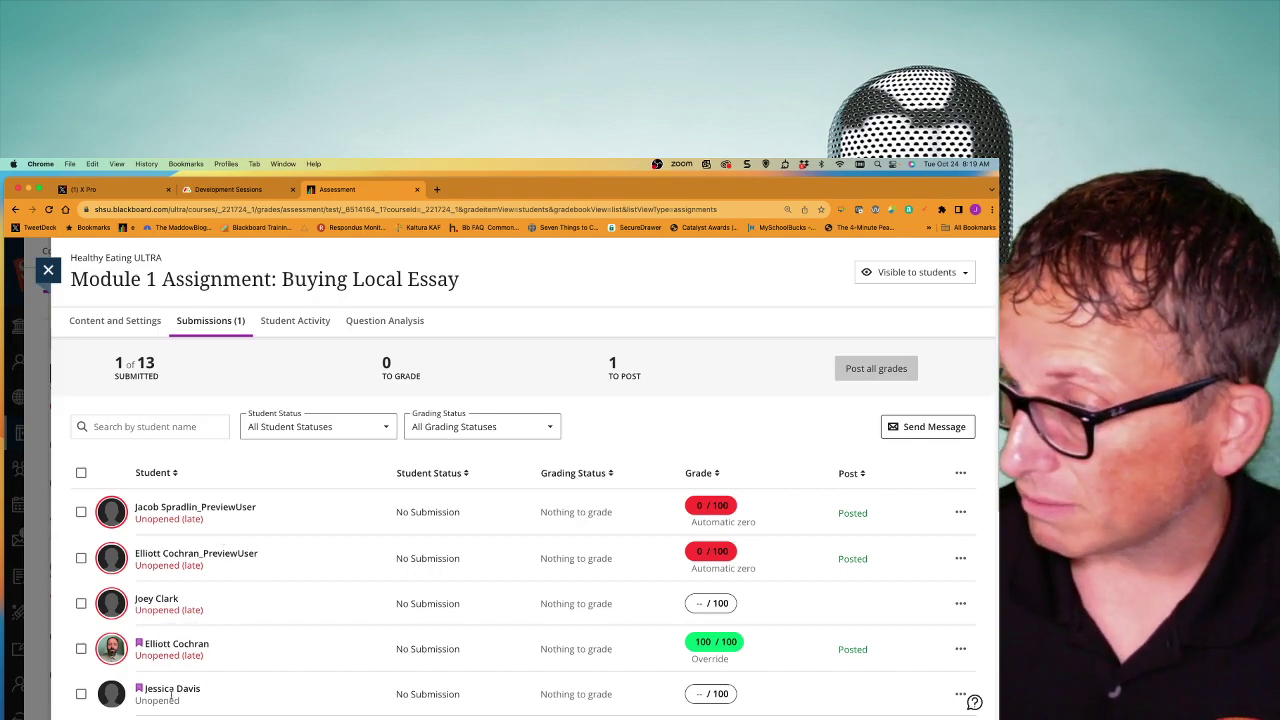
{"action": "scroll", "coordinate": [517, 665], "scroll_direction": "down", "scroll_amount": 3}
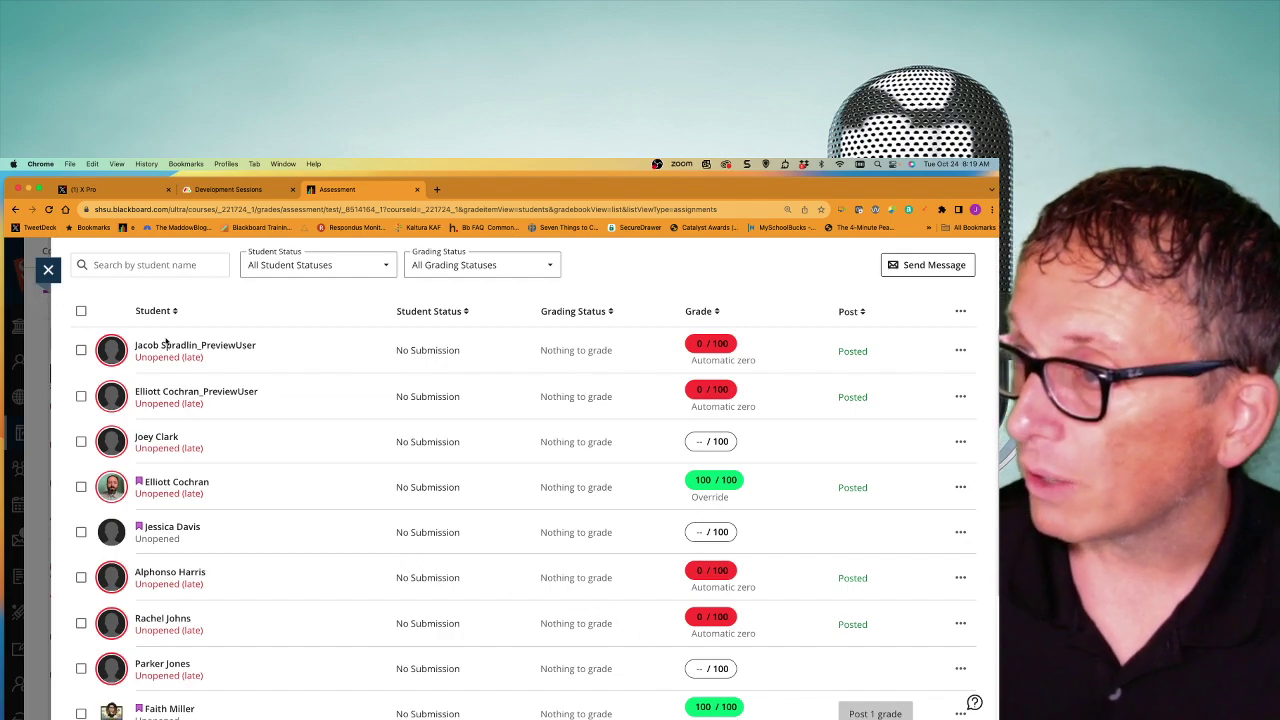
{"action": "left_click", "coordinate": [48, 270]}
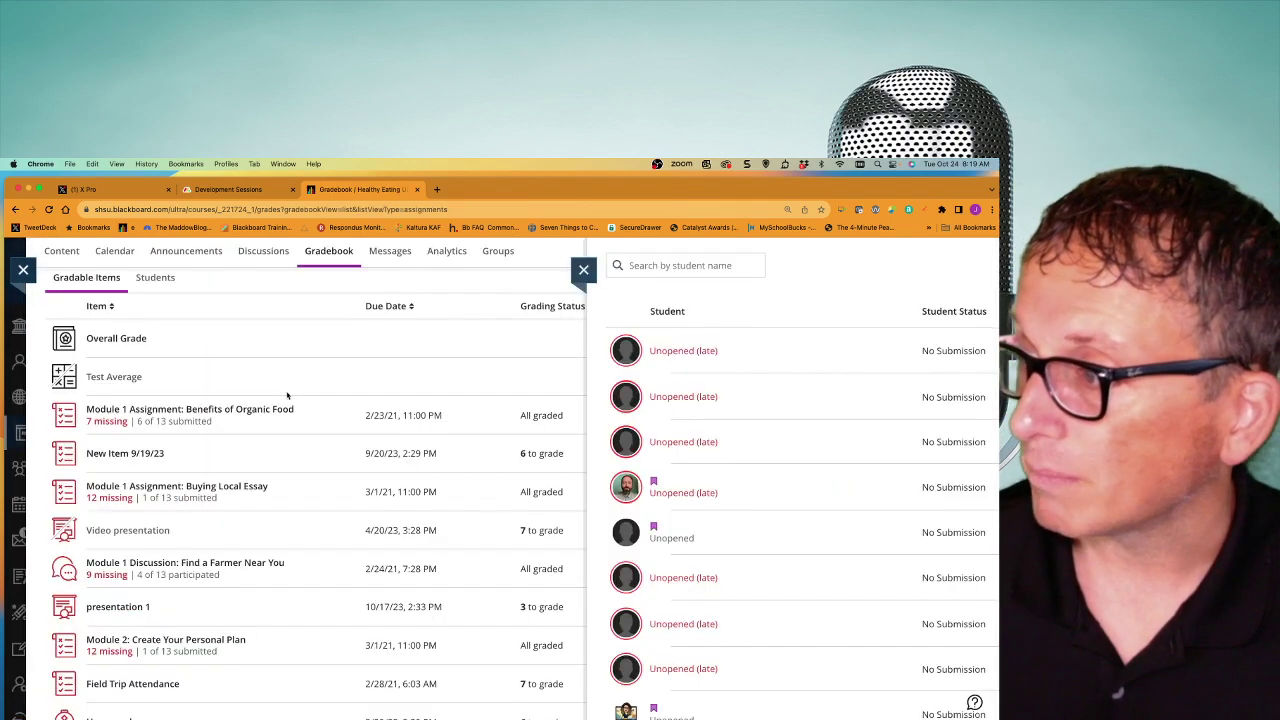
Open the student entry that needs grading in Module 1 Journal: Your Food Log.
{"action": "scroll", "coordinate": [327, 497], "scroll_direction": "down", "scroll_amount": 3}
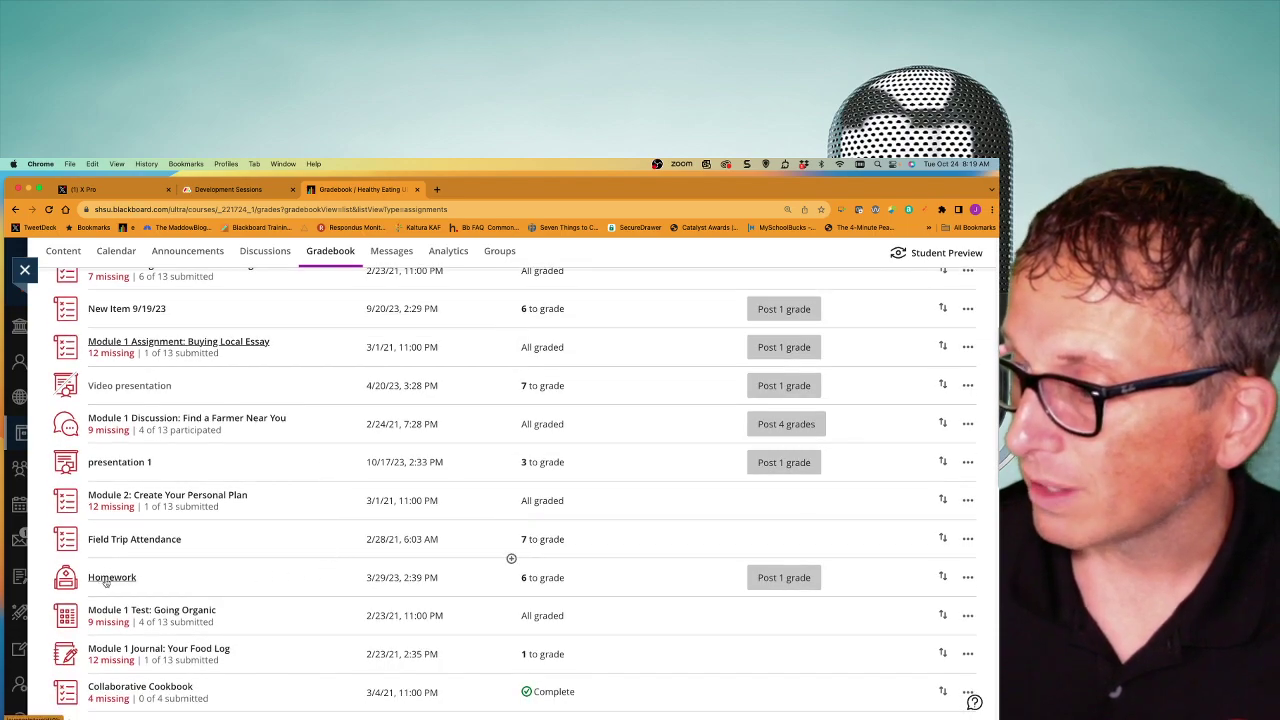
{"action": "left_click", "coordinate": [186, 650]}
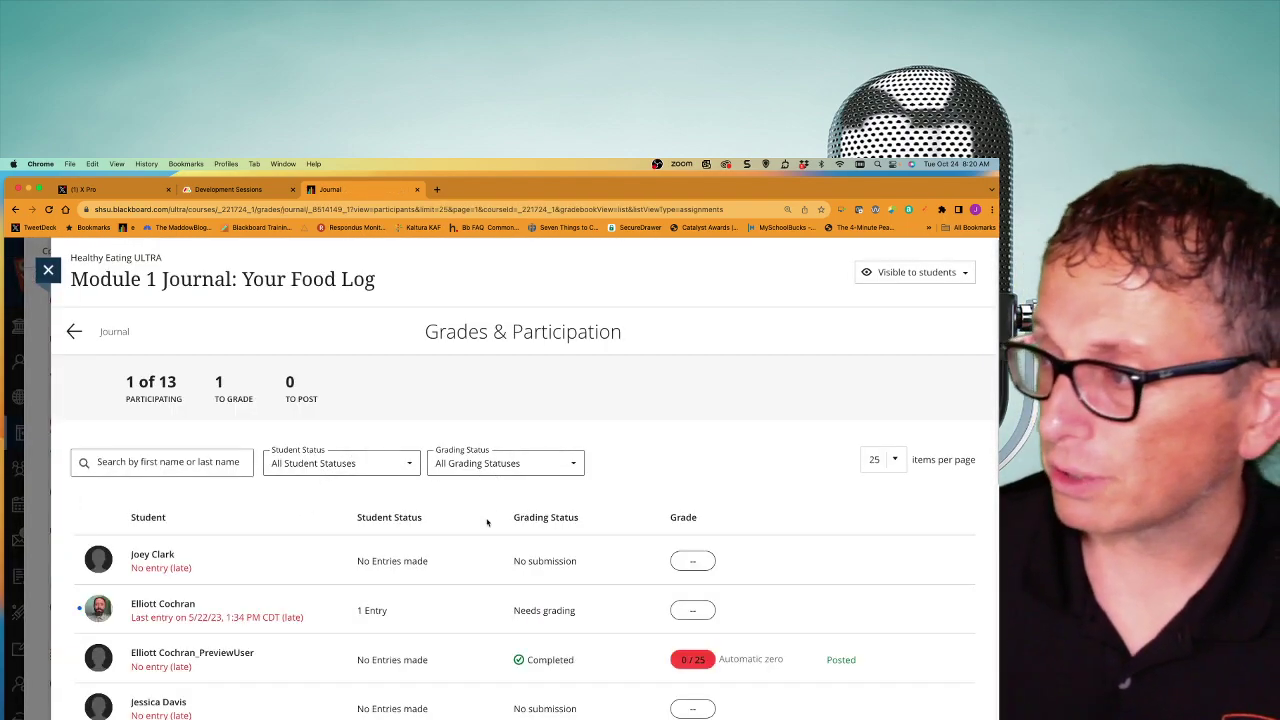
{"action": "left_click", "coordinate": [158, 605]}
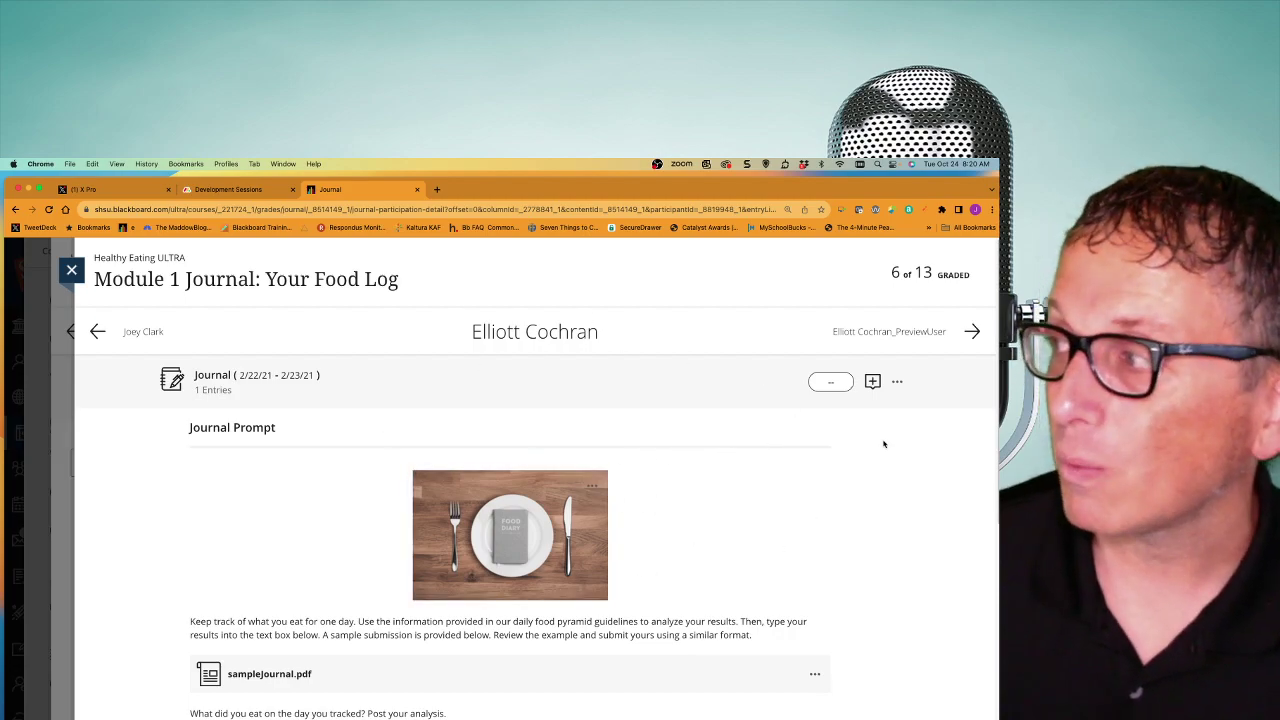
Add a recording to the student's journal feedback and enable the camera for video.
{"action": "left_click", "coordinate": [873, 382]}
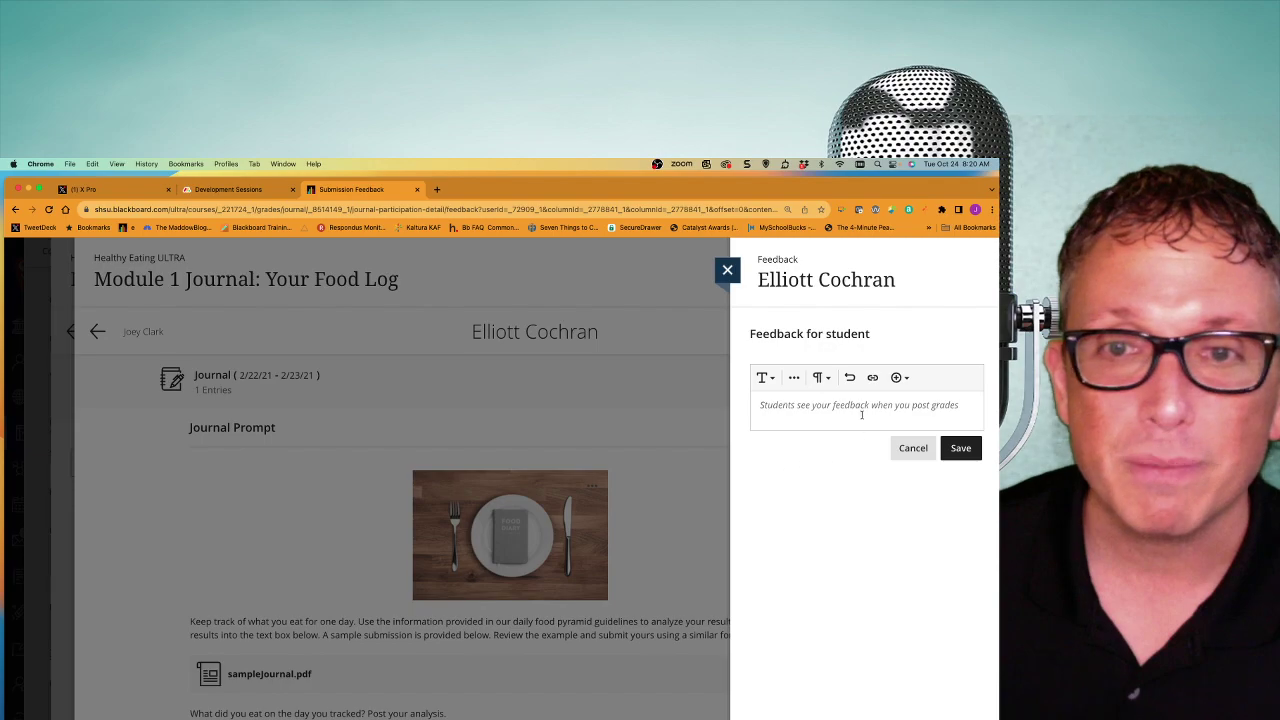
{"action": "left_click", "coordinate": [905, 379]}
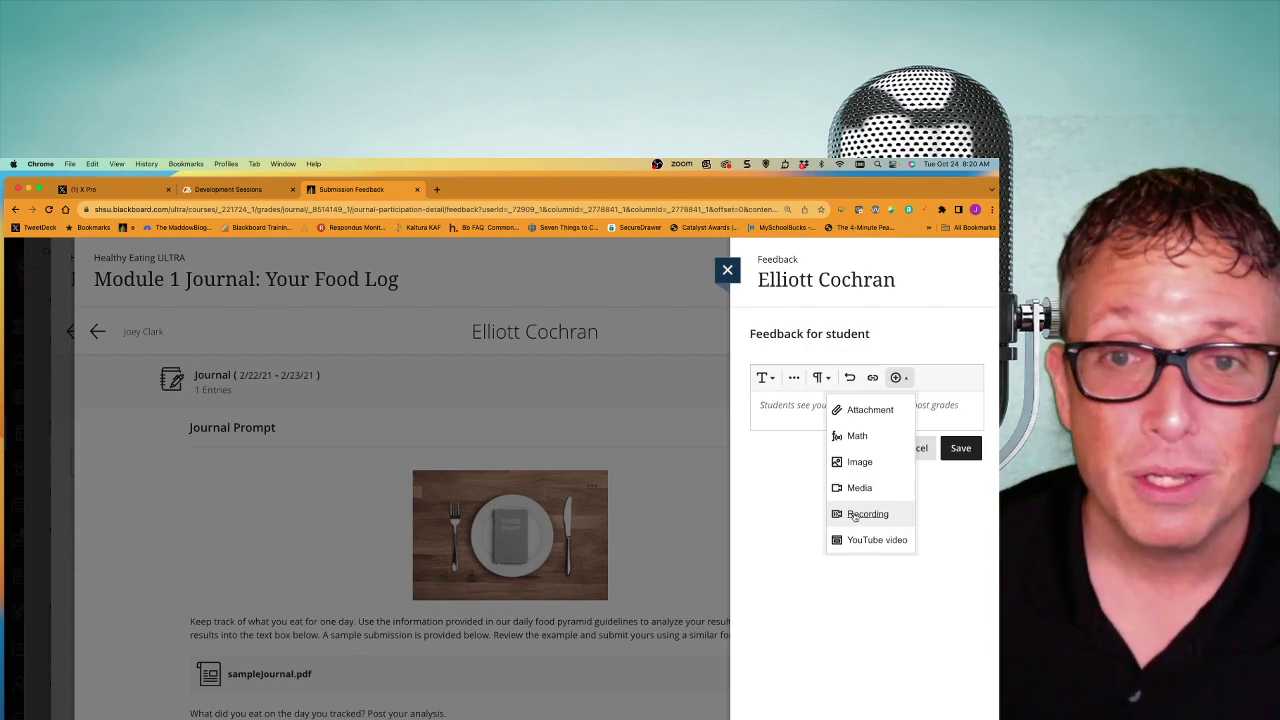
{"action": "left_click", "coordinate": [854, 515]}
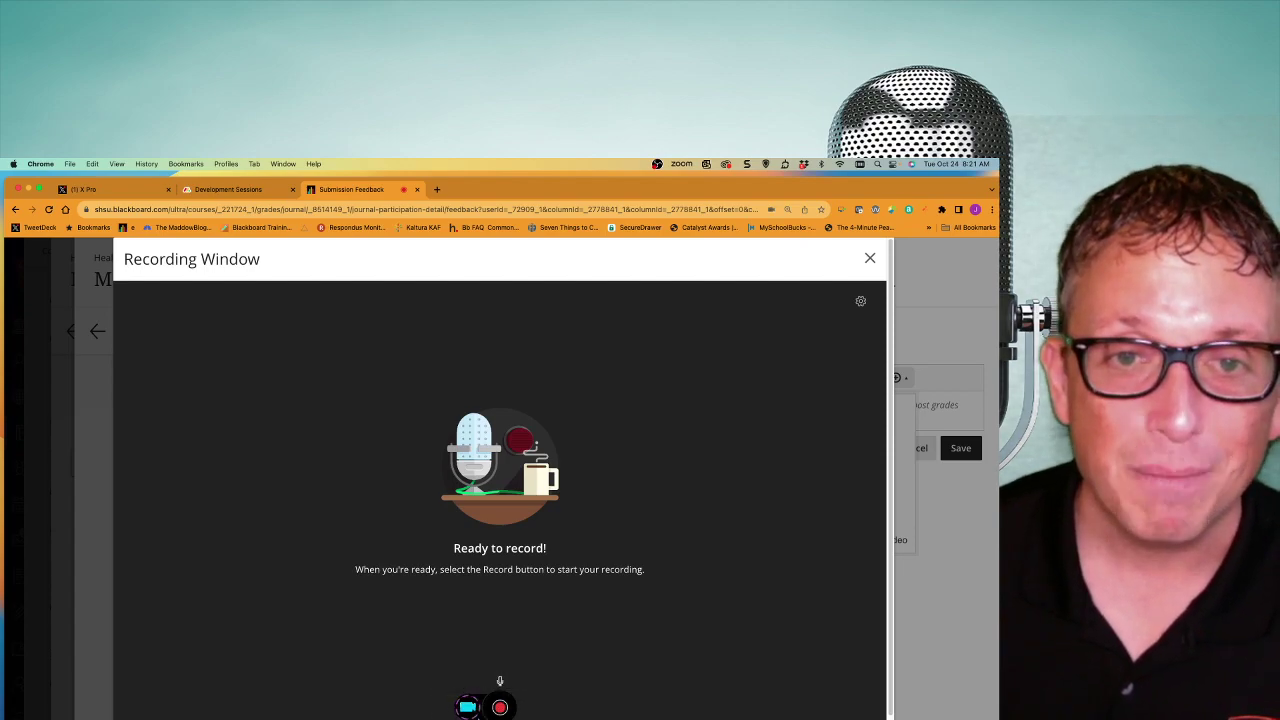
{"action": "left_click", "coordinate": [467, 706]}
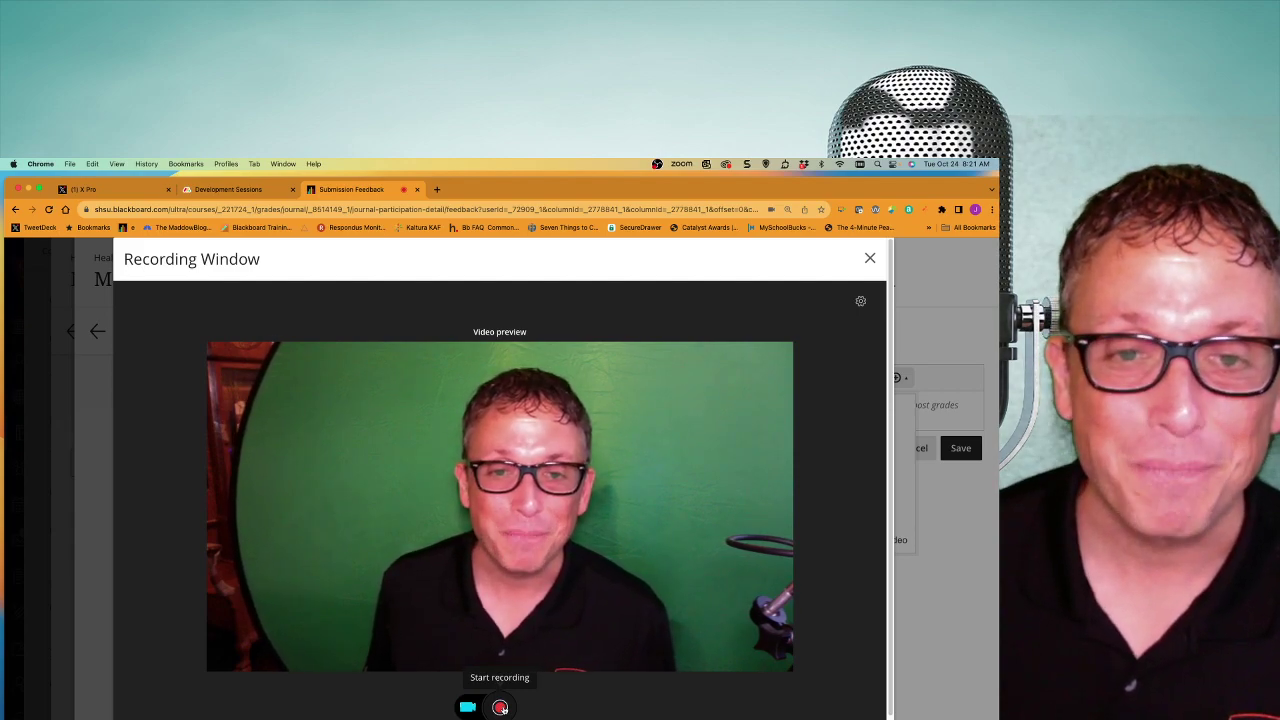
Record the video message, insert it into the student's feedback, and save the feedback.
{"action": "left_click", "coordinate": [500, 707]}
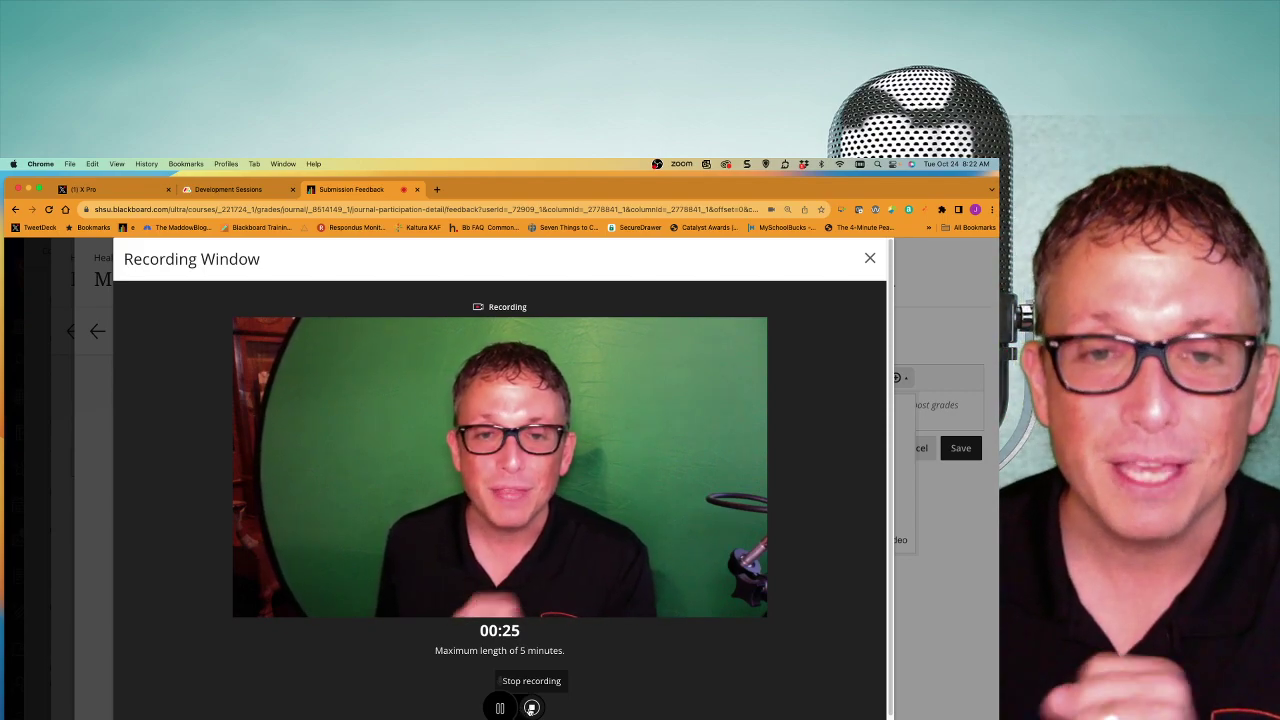
{"action": "left_click", "coordinate": [531, 708]}
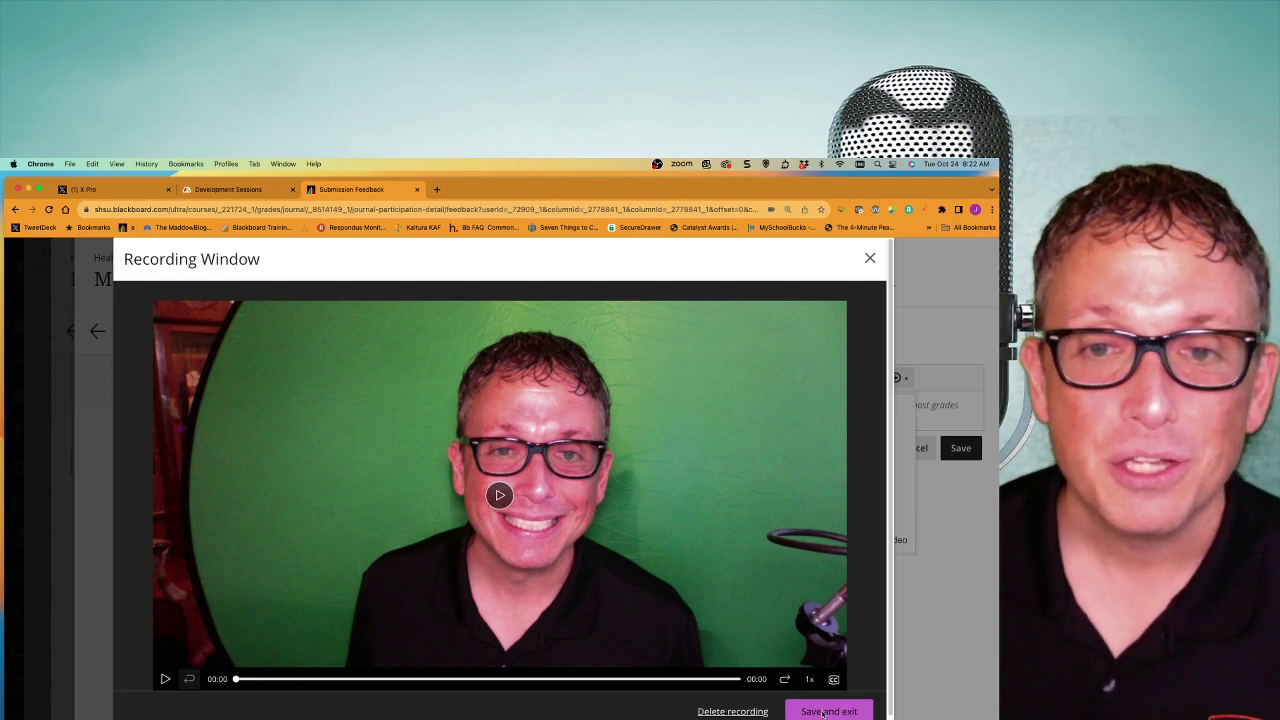
{"action": "left_click", "coordinate": [823, 711]}
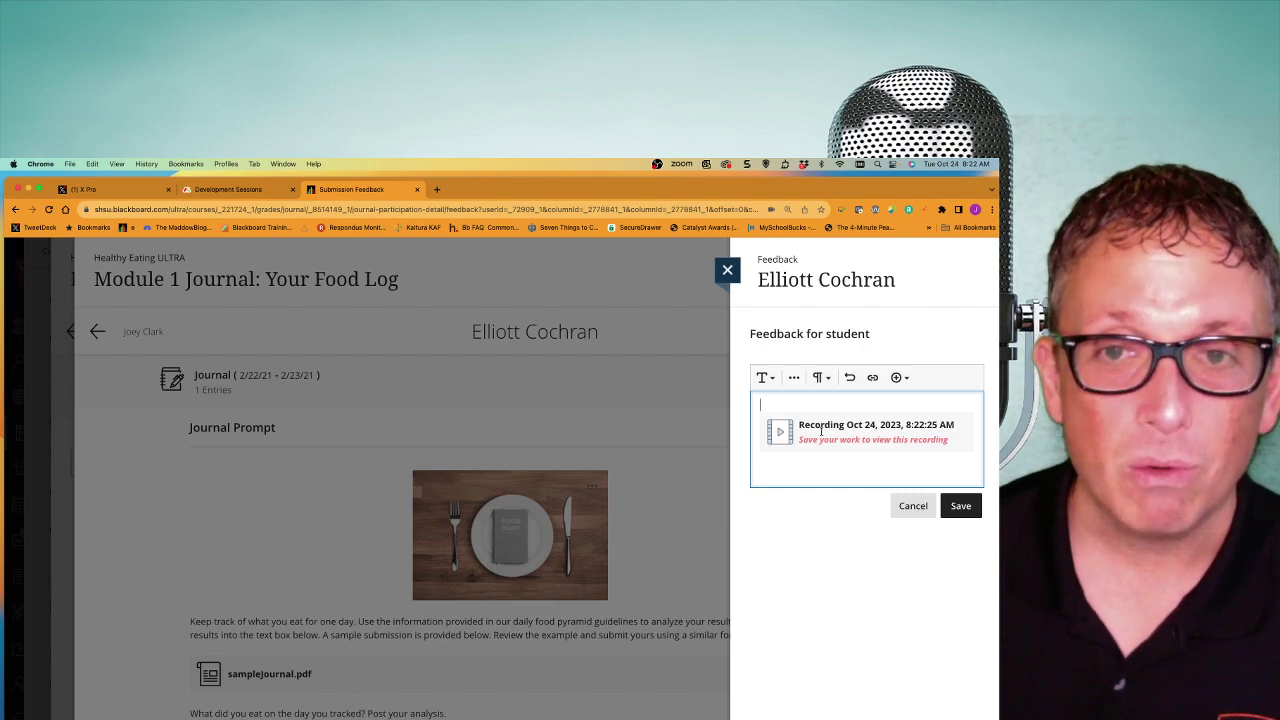
{"action": "left_click", "coordinate": [958, 505]}
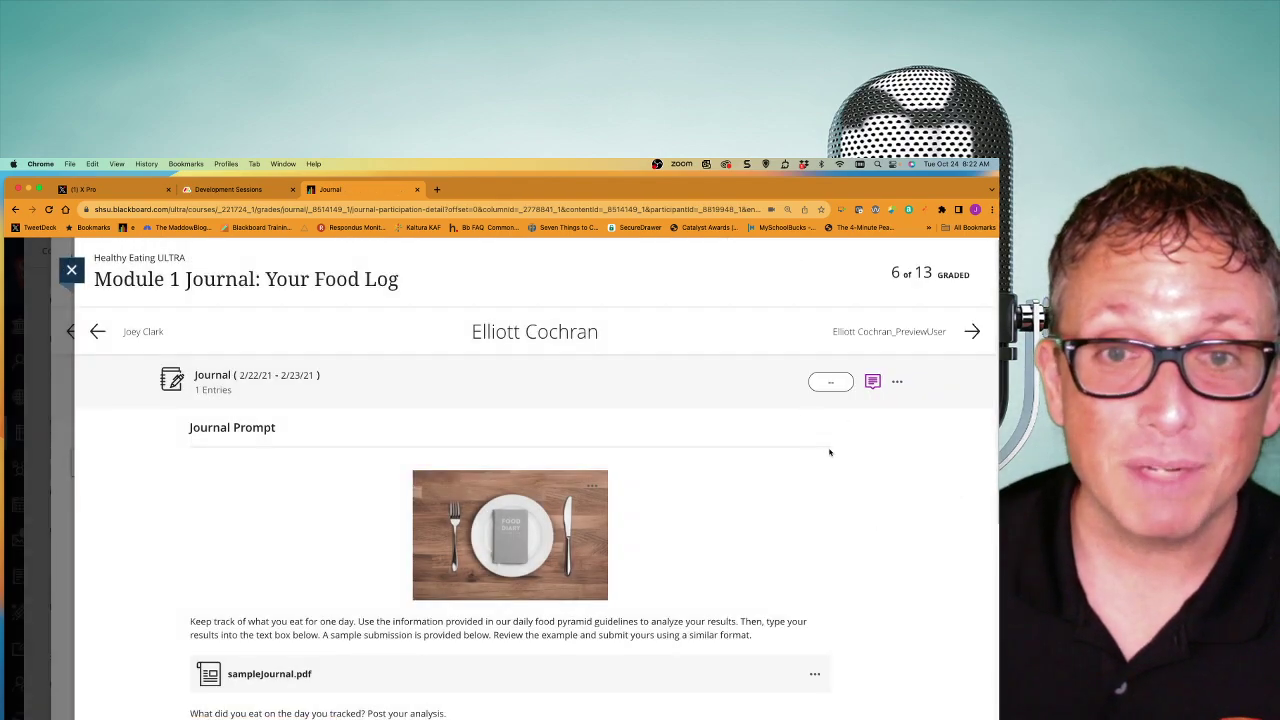
Review the saved video feedback and return to the journal's Grades & Participation list.
{"action": "left_click", "coordinate": [872, 381]}
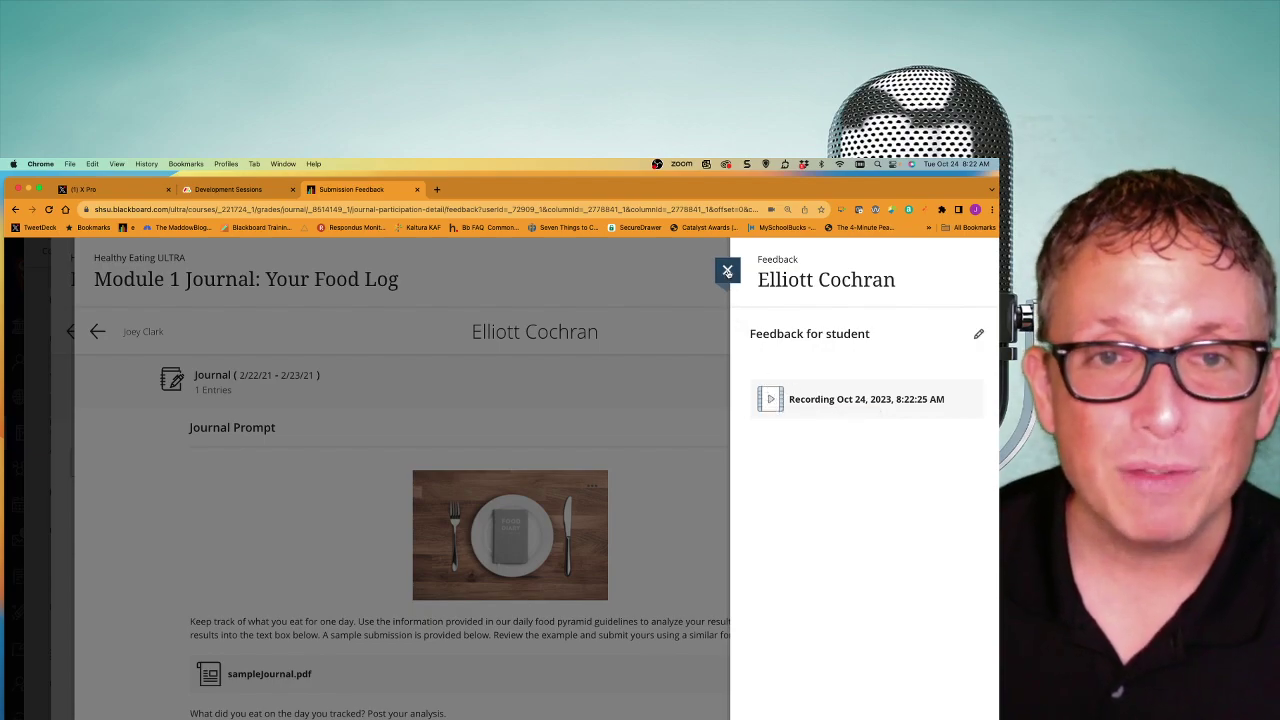
{"action": "left_click", "coordinate": [727, 271]}
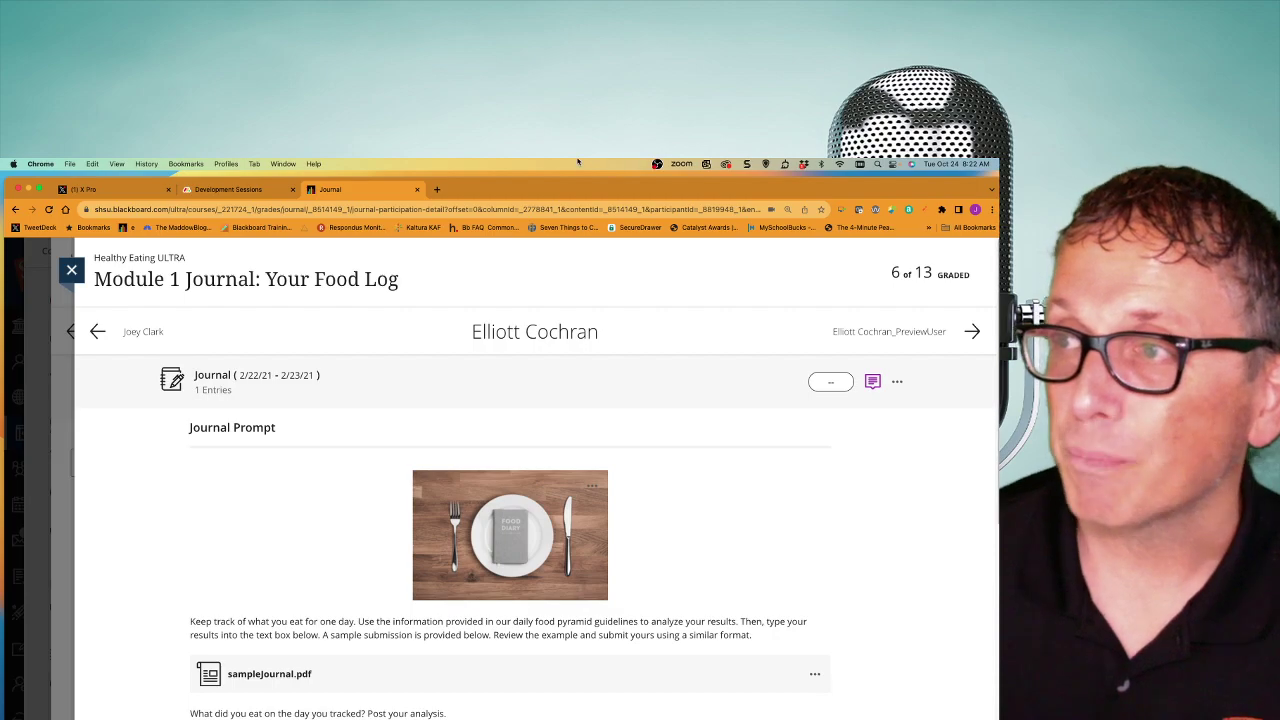
{"action": "left_click", "coordinate": [71, 271]}
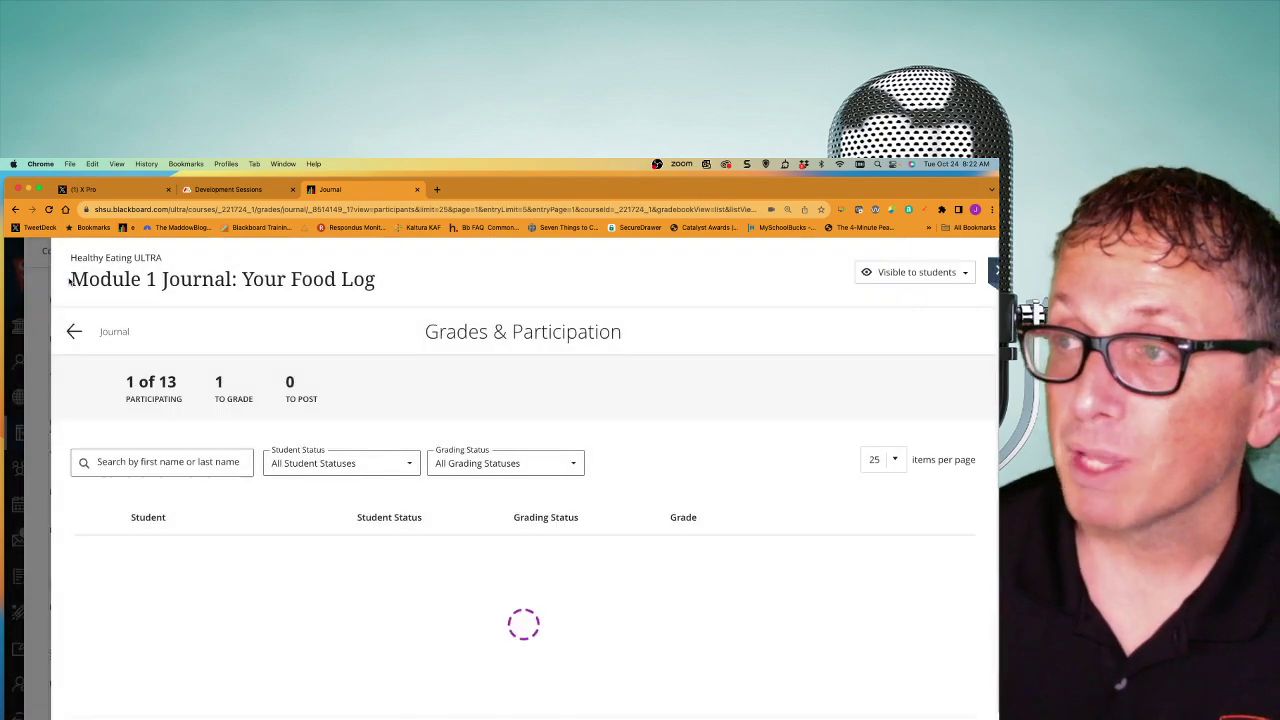
Leave the Healthy Eating ULTRA journal and open the announcements of FALL 2023 Online Course Redesign and Faculty Certification Program - Cohort 2.
{"action": "left_click", "coordinate": [43, 267]}
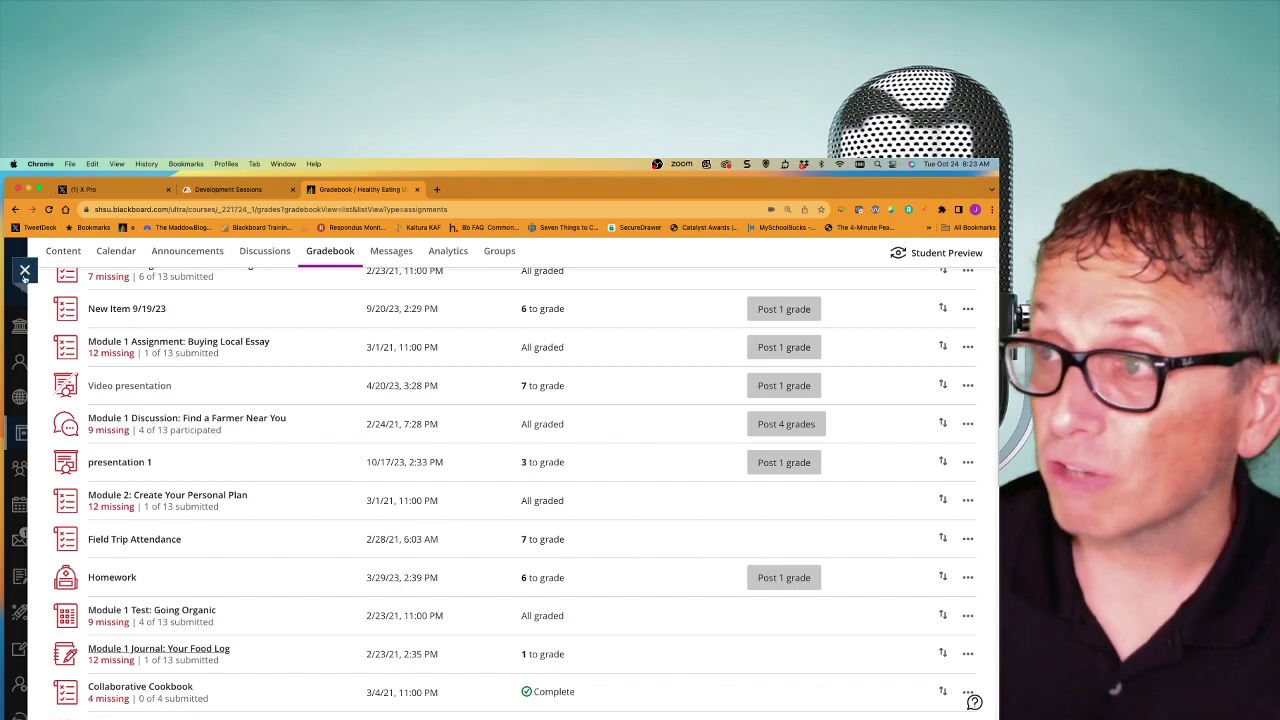
{"action": "left_click", "coordinate": [25, 270]}
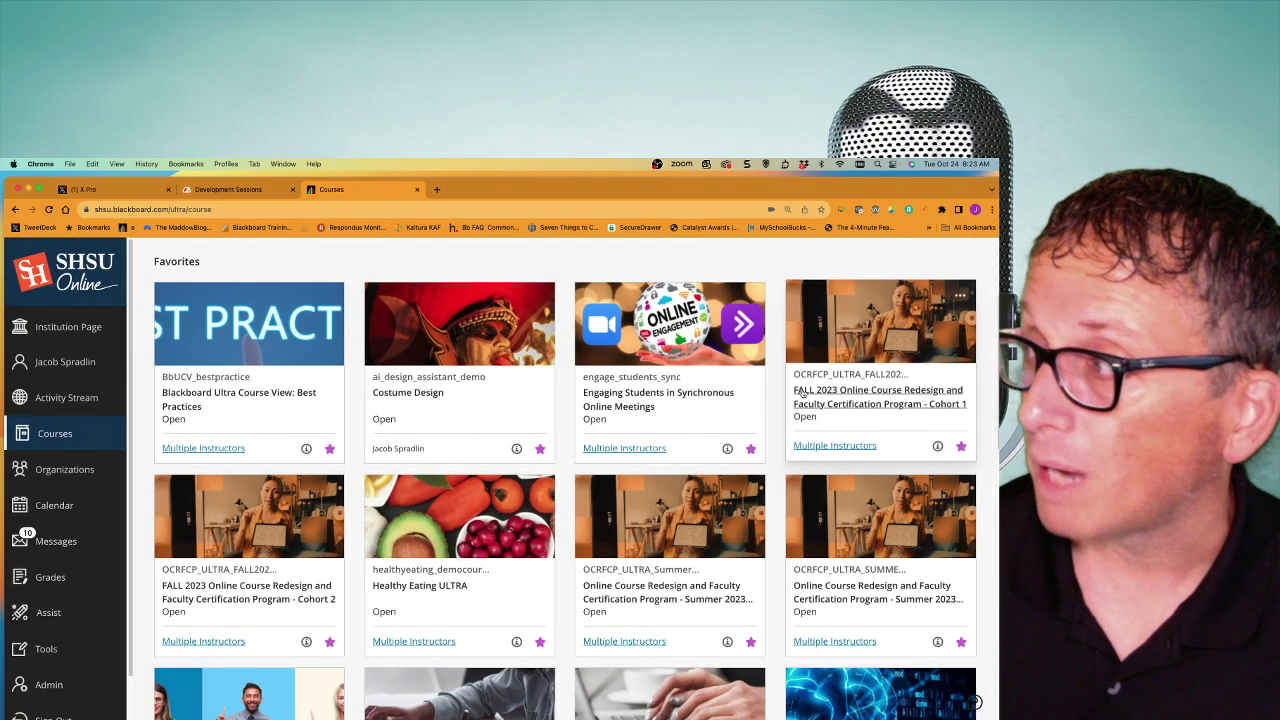
{"action": "left_click", "coordinate": [166, 586]}
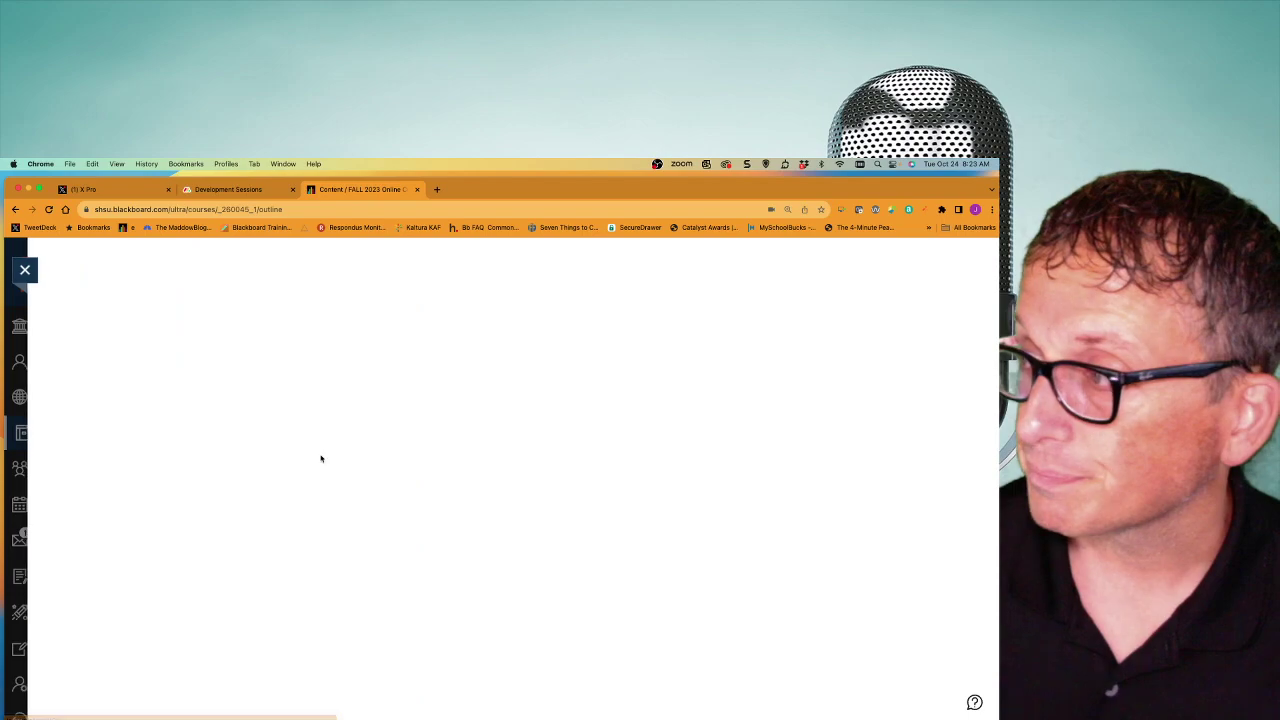
{"action": "left_click", "coordinate": [182, 320]}
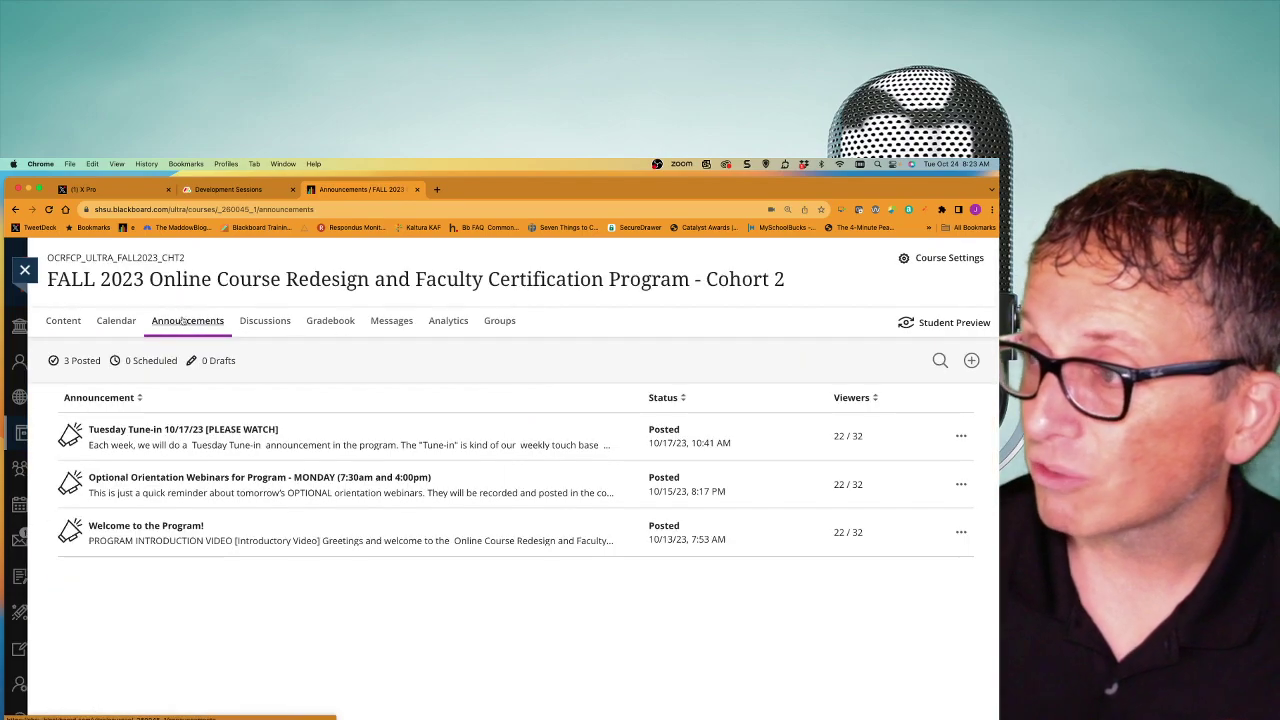
Start a new course announcement and show the content types that can be inserted into its message, including Recording.
{"action": "left_click", "coordinate": [971, 361]}
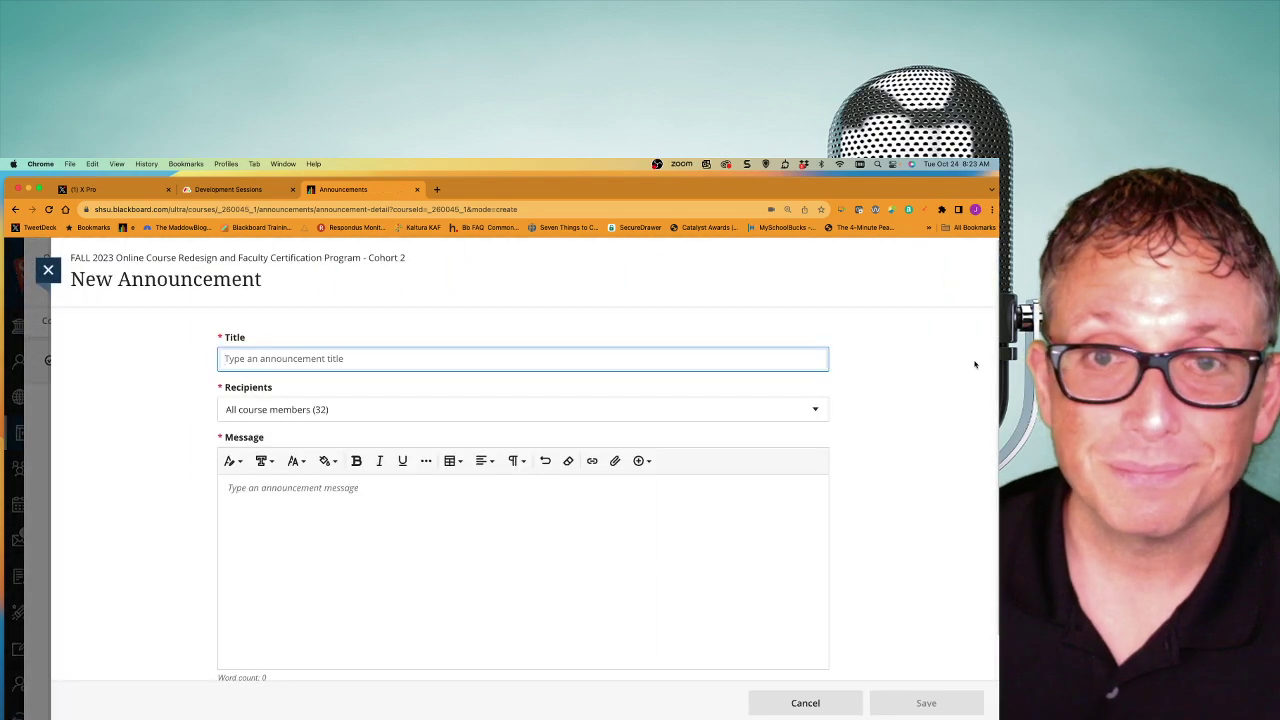
{"action": "left_click", "coordinate": [643, 493]}
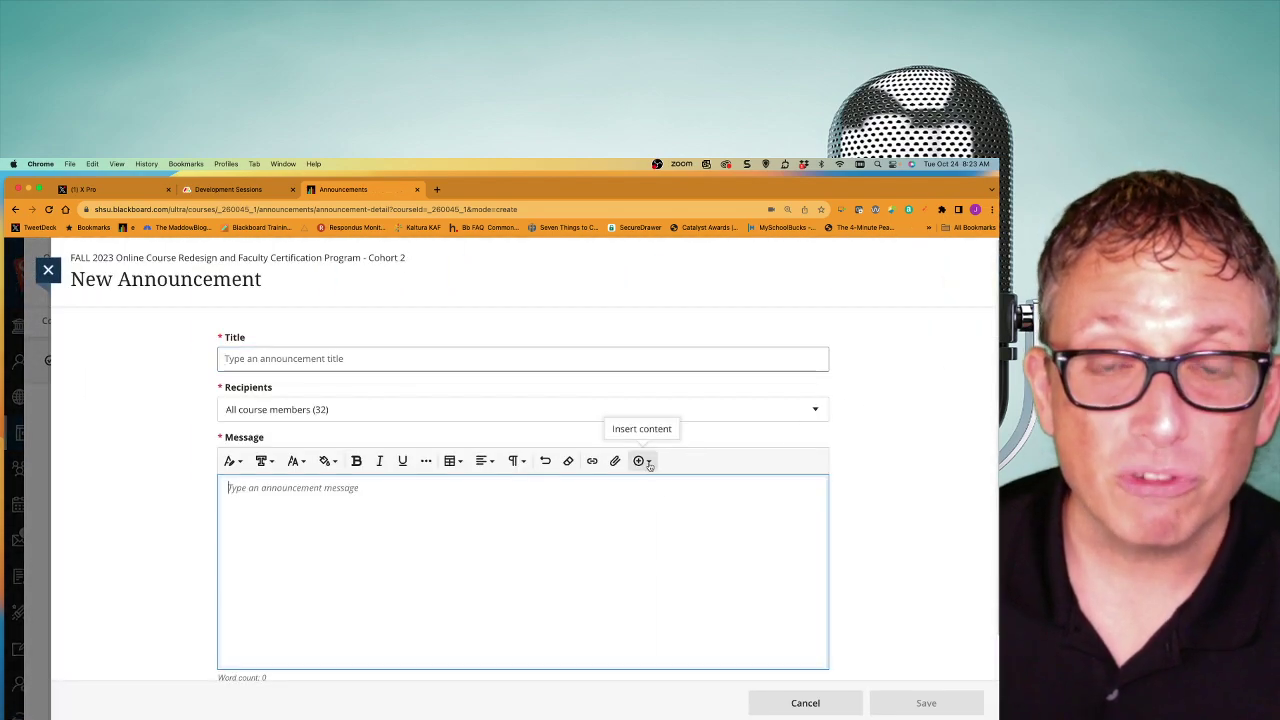
{"action": "left_click", "coordinate": [646, 462]}
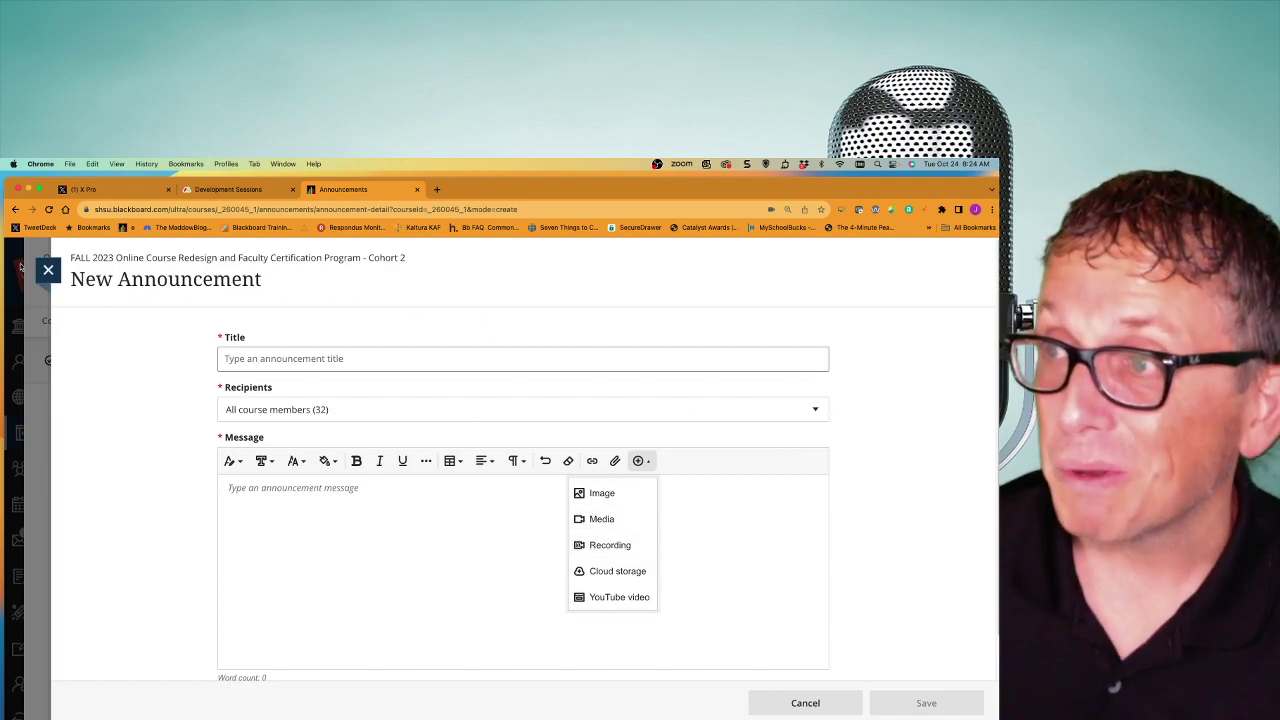
Close the blank announcement without saving, return to the course list, and reopen the FALL 2023 Cohort 2 certification course.
{"action": "left_click", "coordinate": [48, 270]}
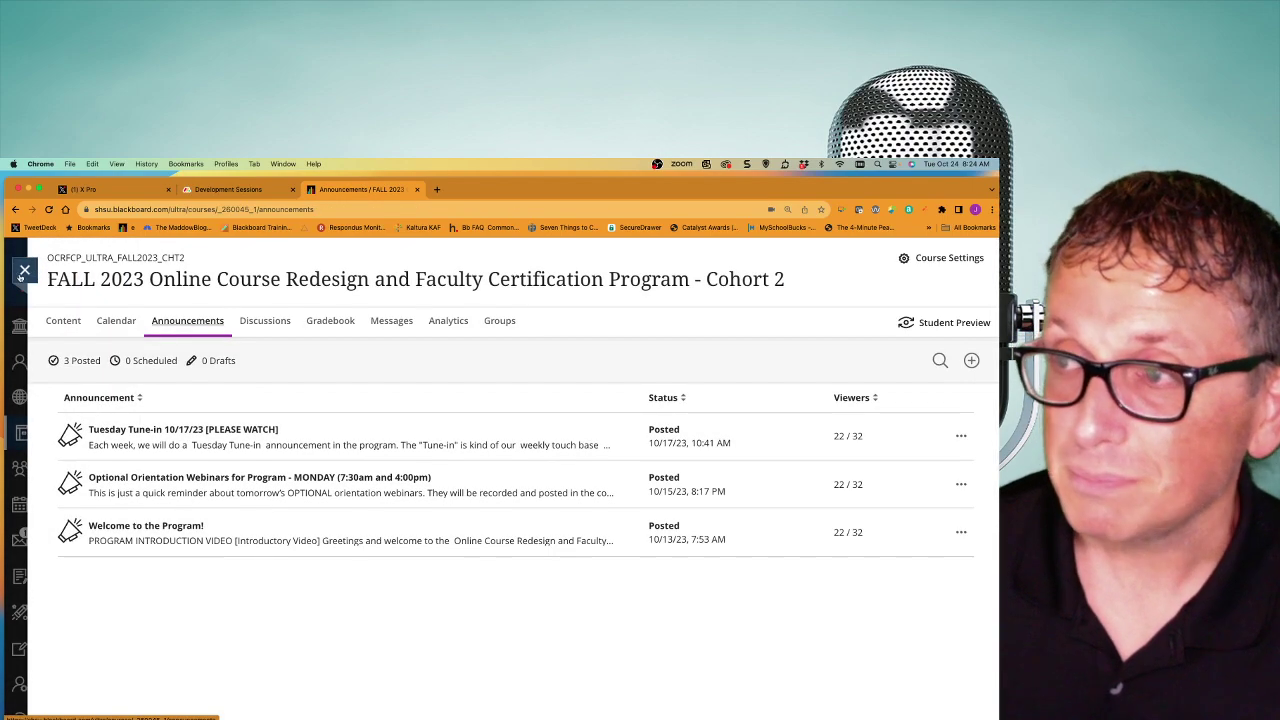
{"action": "left_click", "coordinate": [20, 278]}
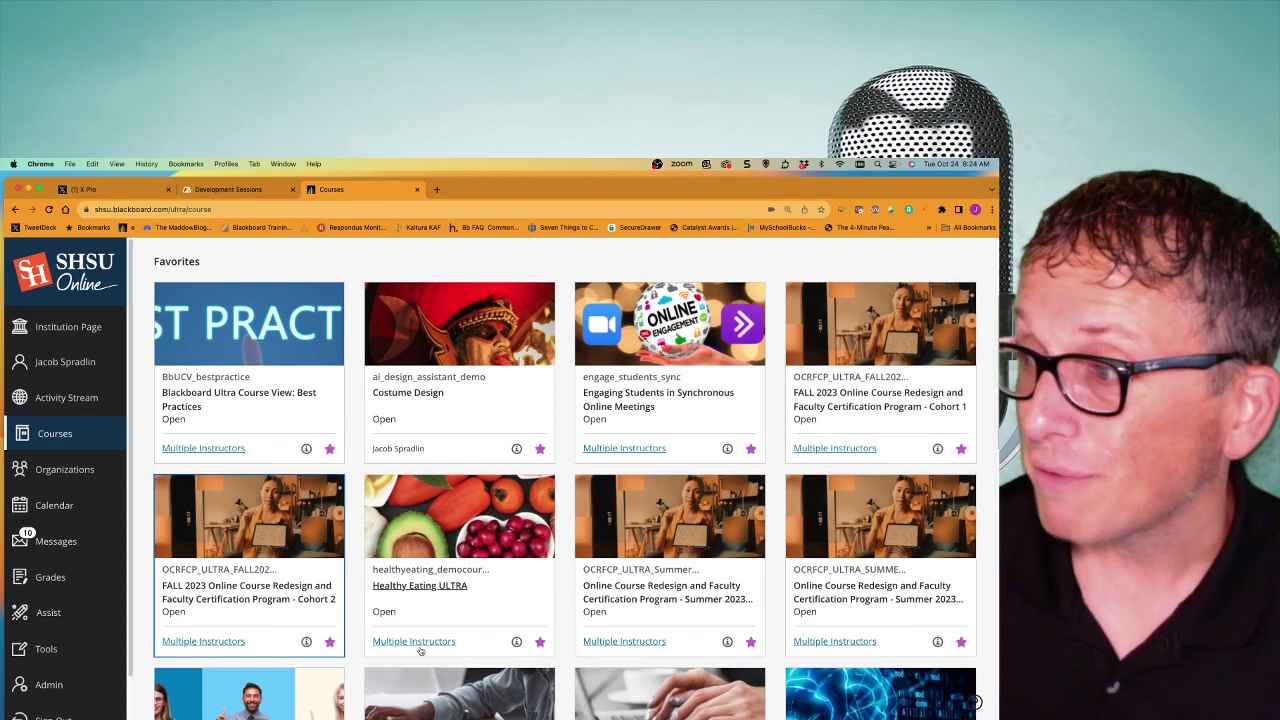
{"action": "left_click", "coordinate": [240, 599]}
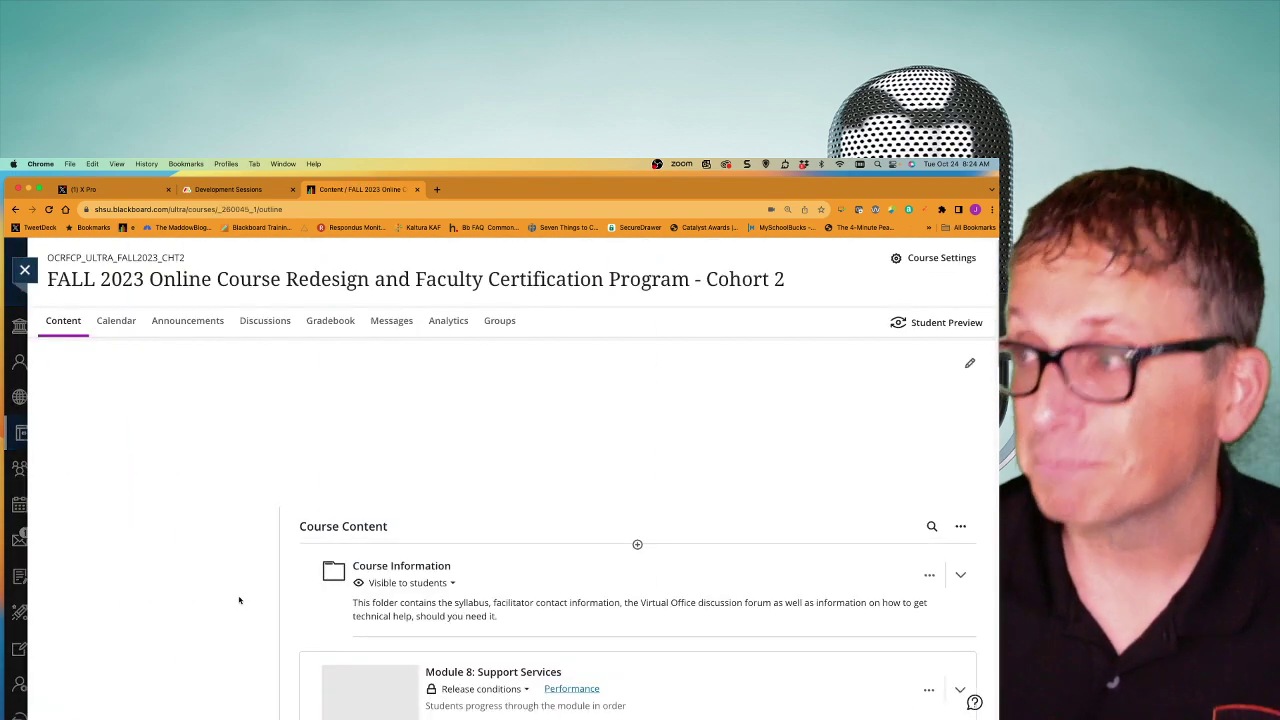